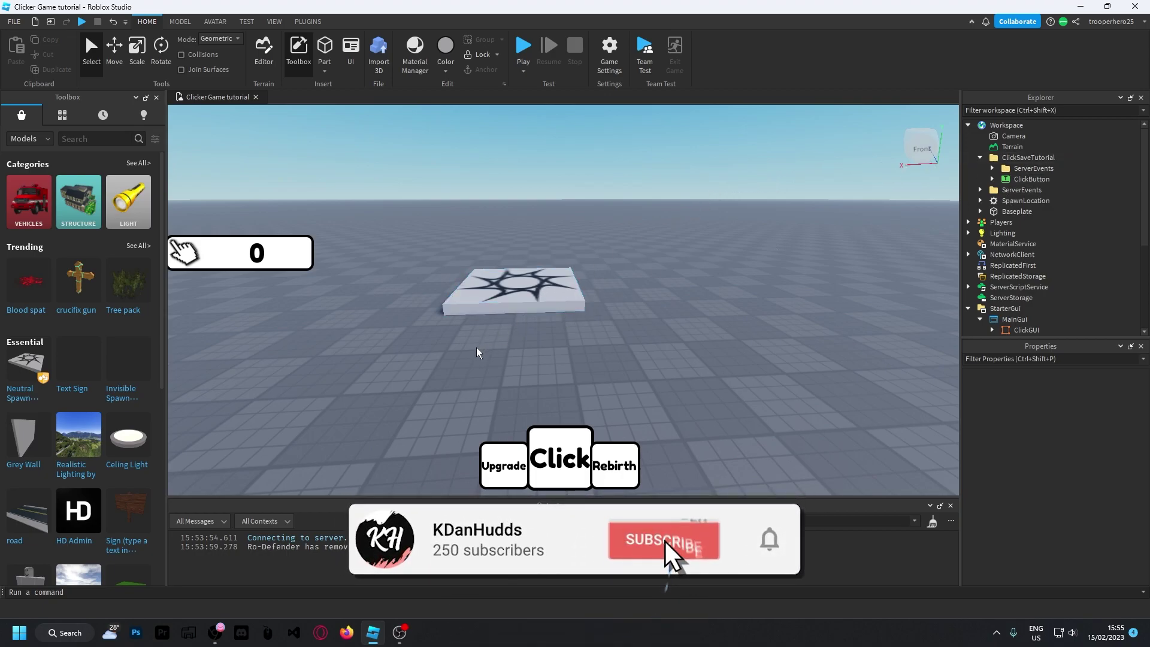
right_drag(473, 348, 474, 344)
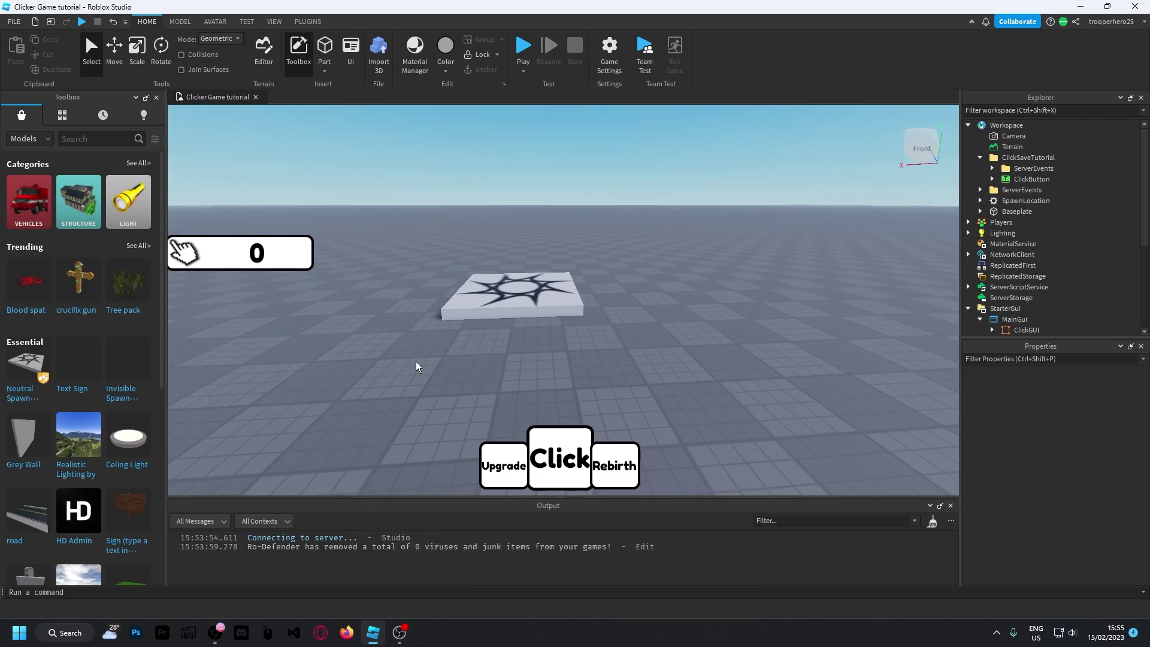
scroll(1115, 248, down, 3)
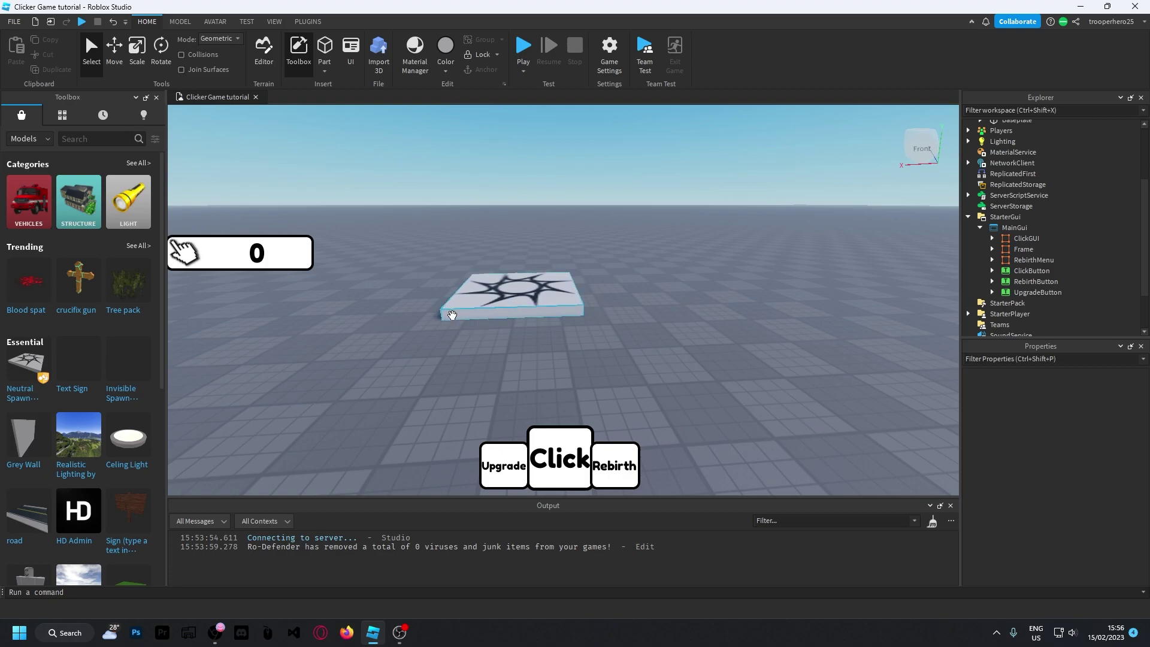
right_drag(717, 264, 717, 264)
key(w)
key(s)
- Examine the ClickButton, RebirthButton and UpgradeButton objects inside MainGui
click(1035, 293)
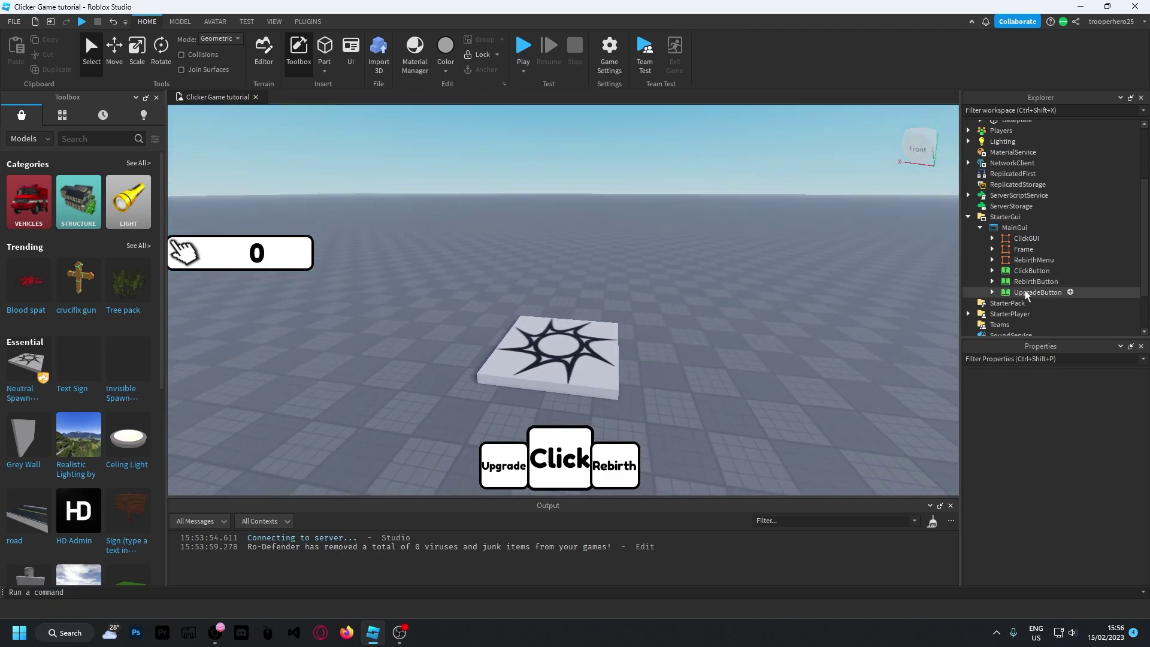
ctrl+click(1024, 272)
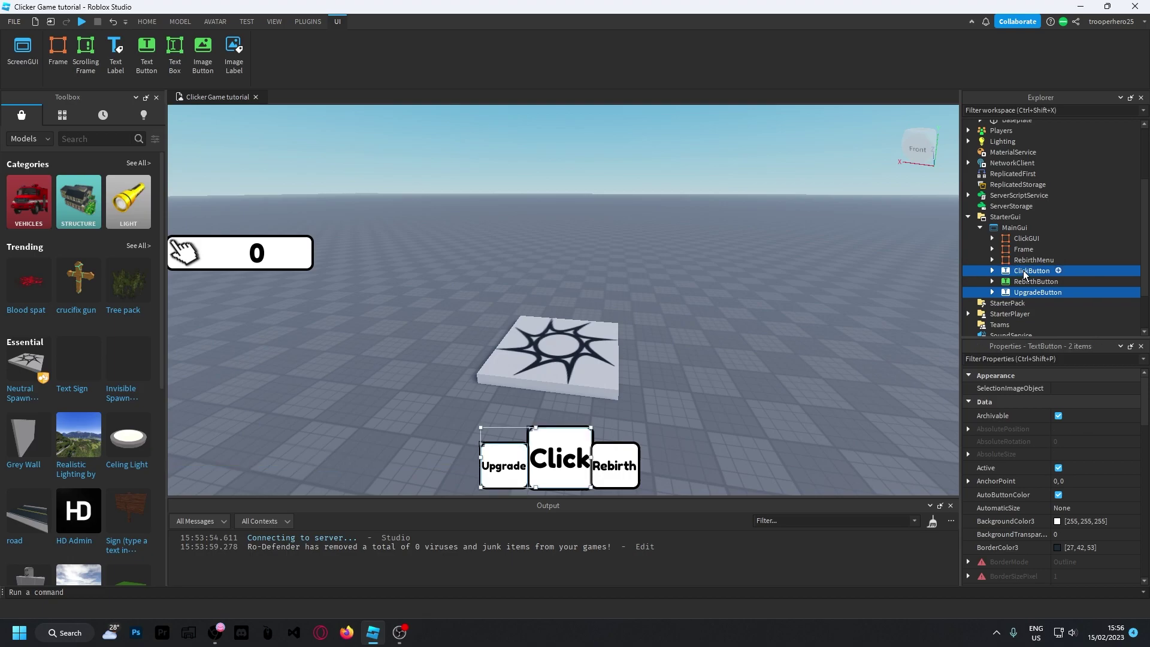
ctrl+click(1030, 283)
click(1030, 283)
ctrl+click(1031, 295)
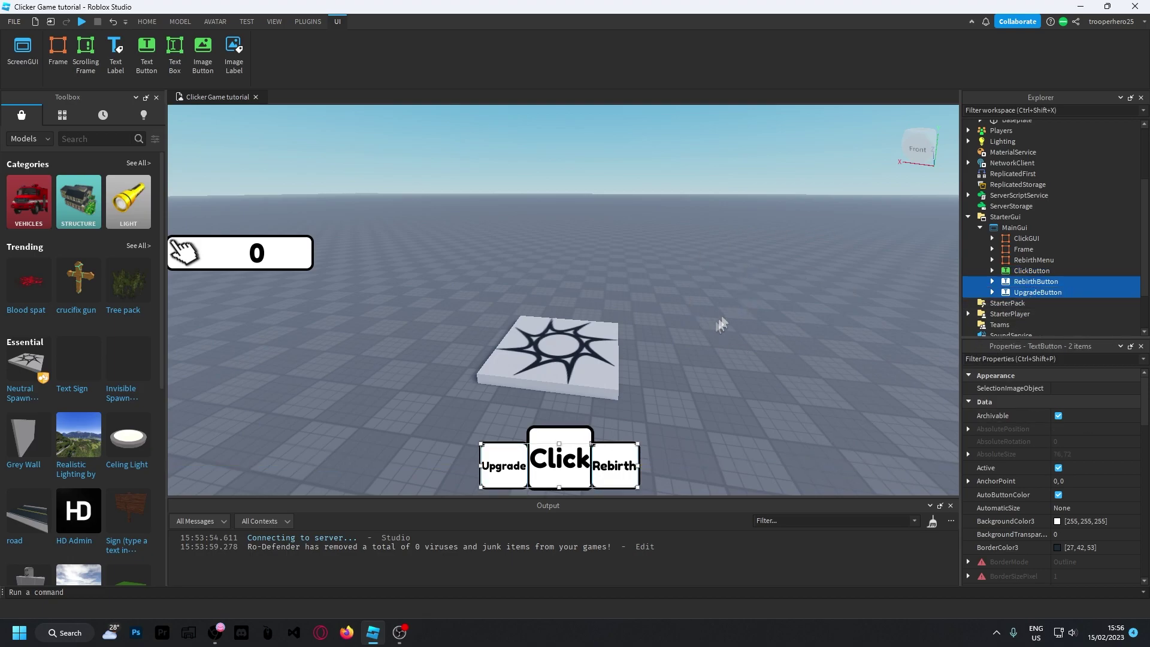
click(666, 368)
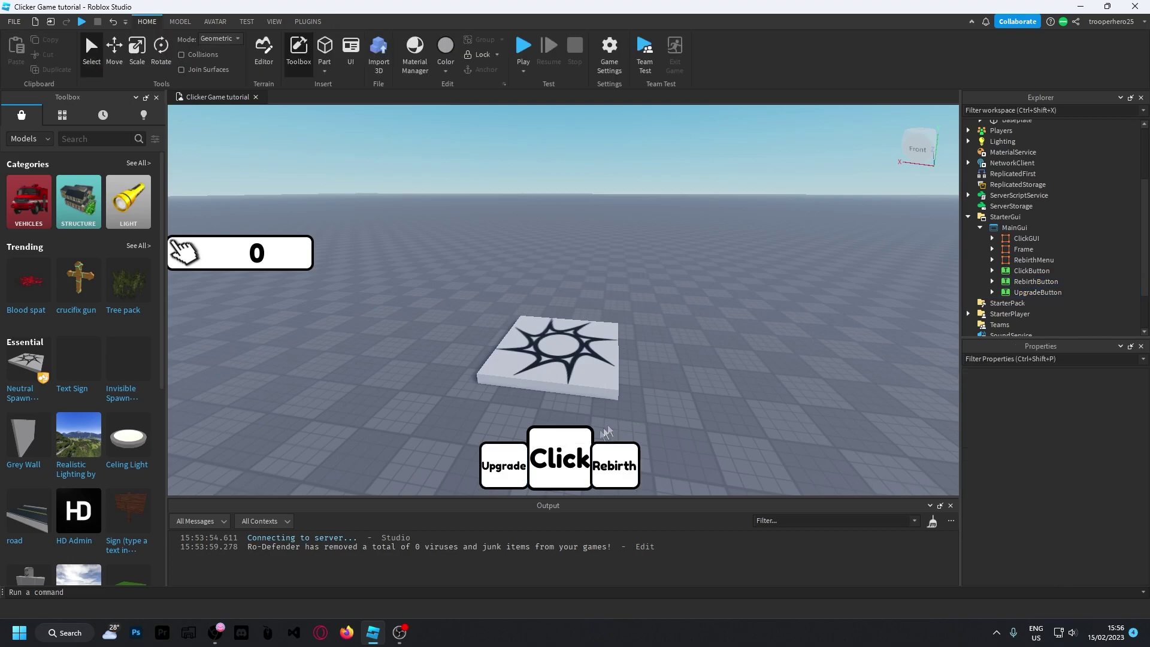
key(w)
right_drag(684, 375, 688, 374)
key(s)
key(w)
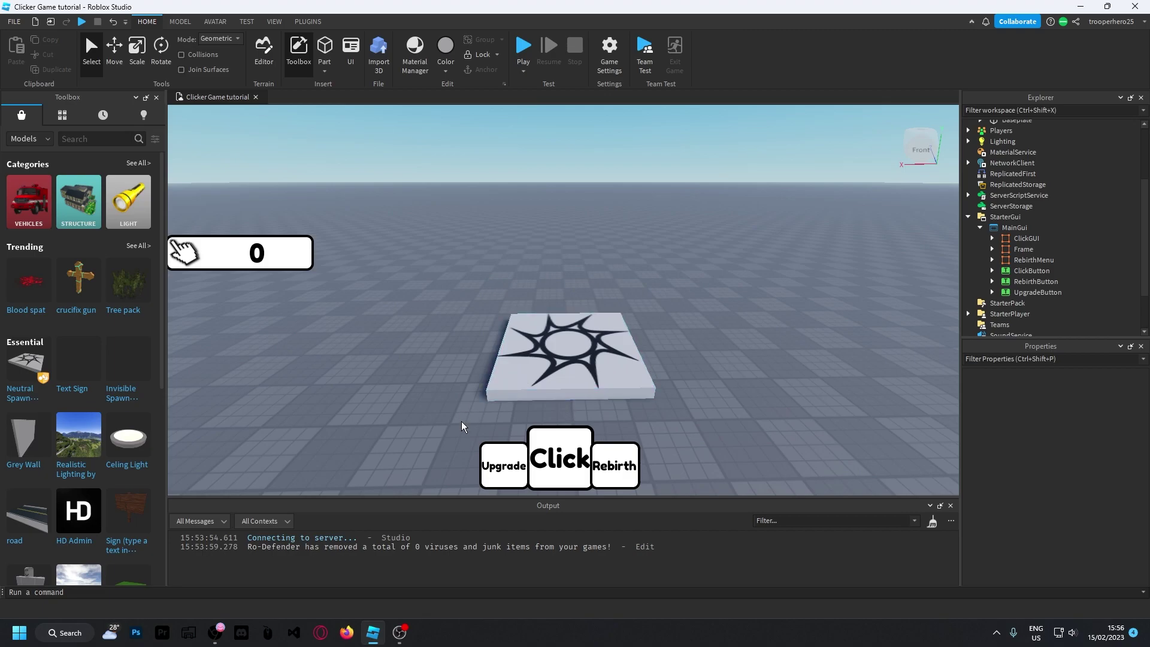
right_drag(461, 422, 621, 280)
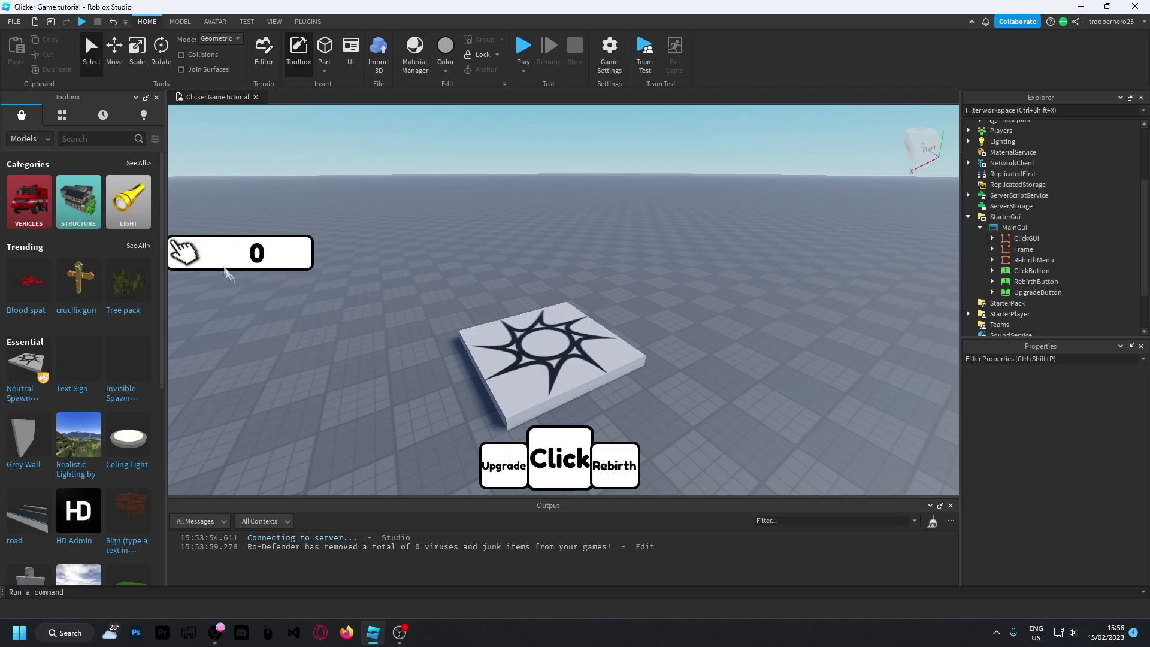
click(527, 353)
right_drag(413, 341, 418, 342)
click(391, 350)
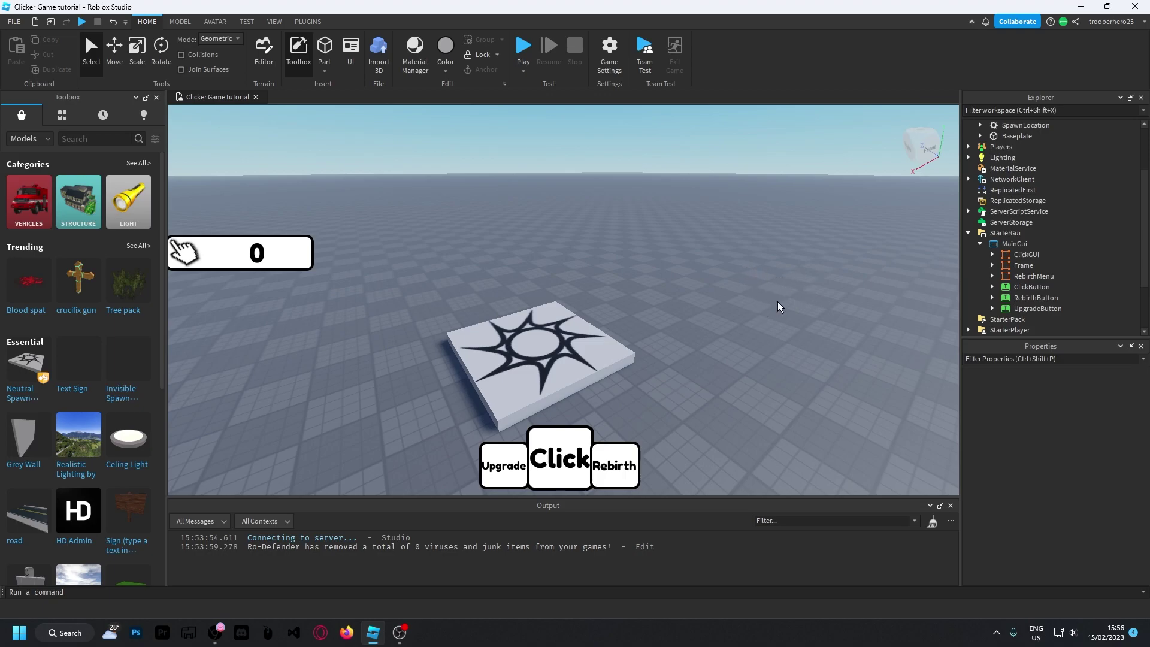
- Expand ServerScriptService to view the scripts it contains
click(968, 212)
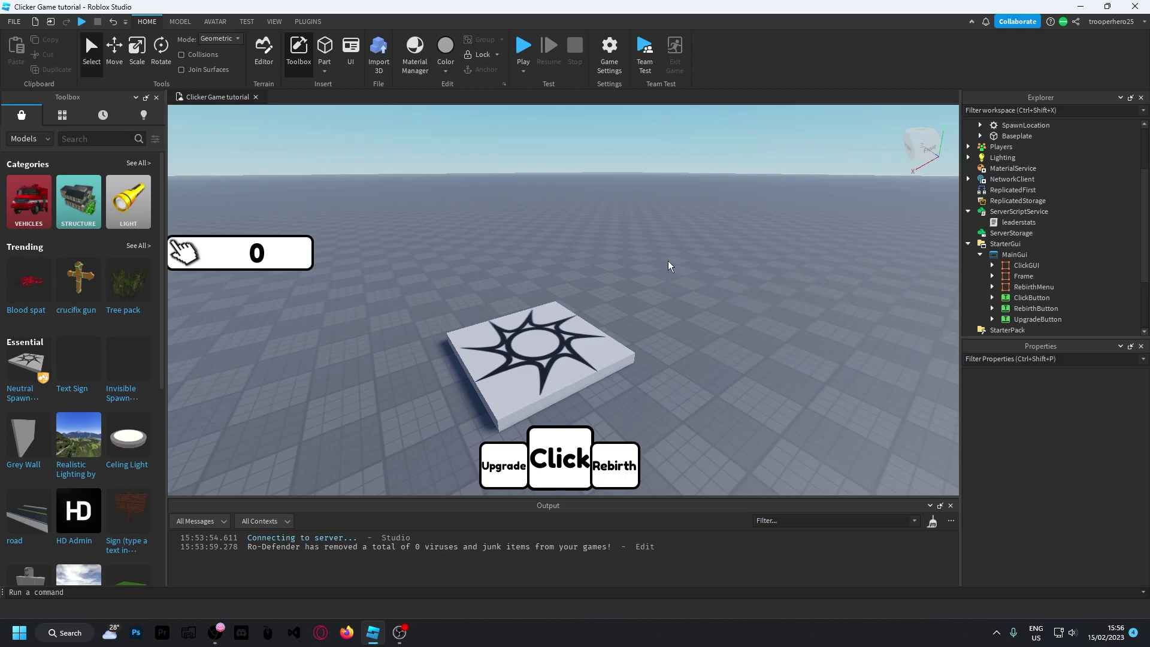
right_drag(668, 261, 668, 262)
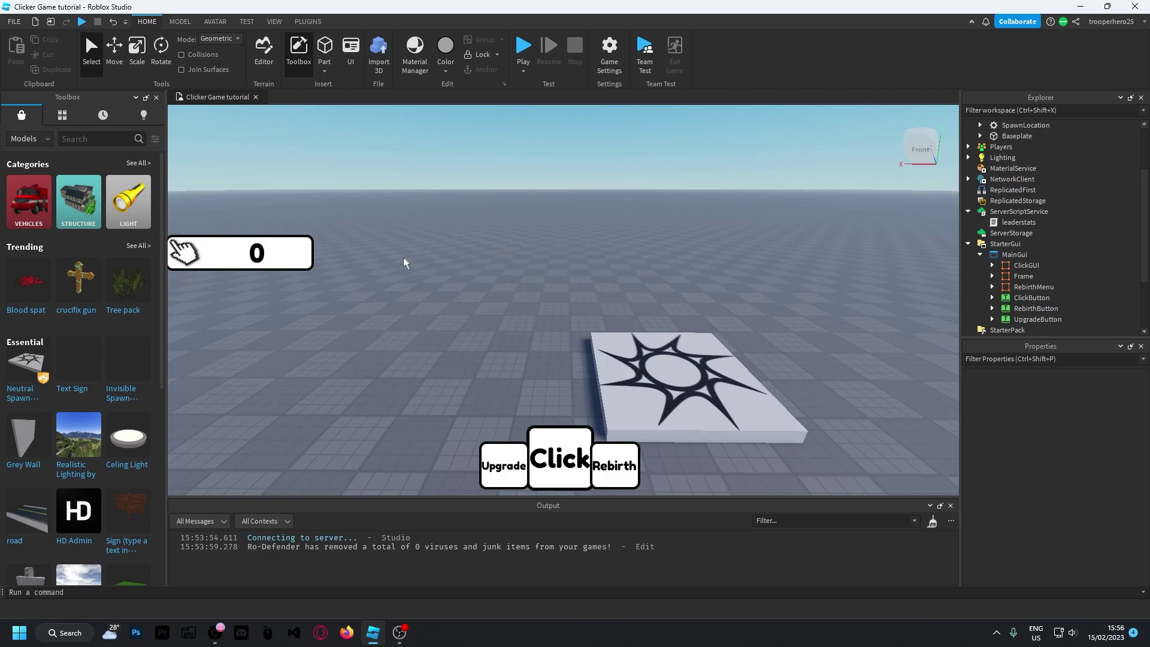
right_drag(530, 312, 530, 313)
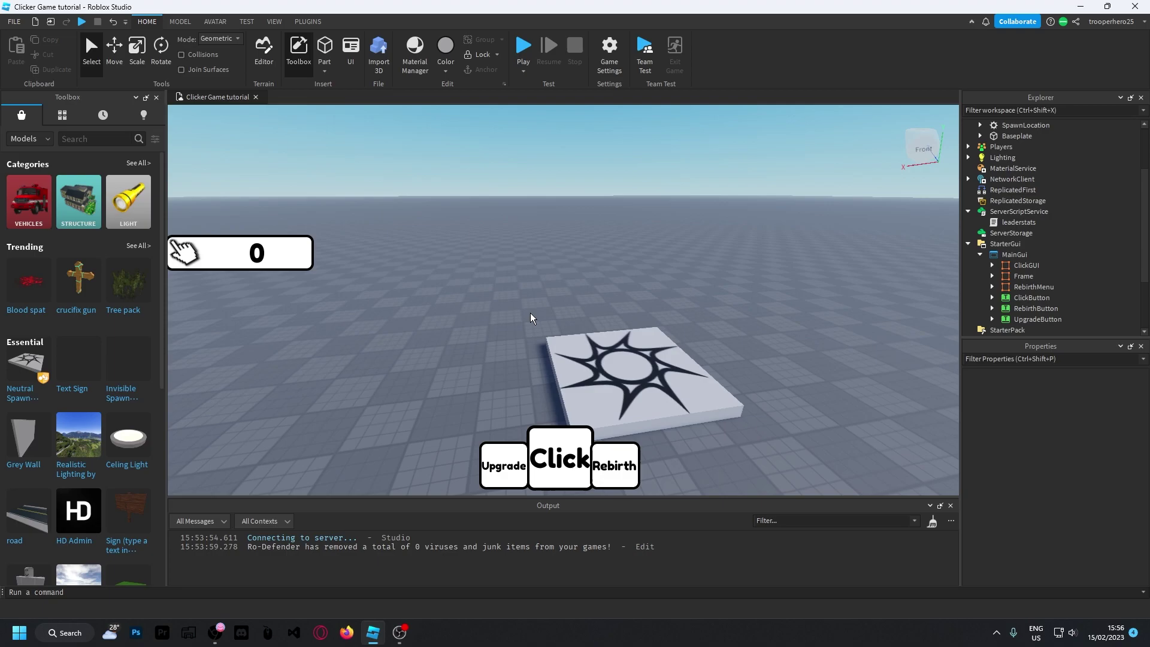
scroll(531, 313, up, 3)
scroll(530, 313, down, 2)
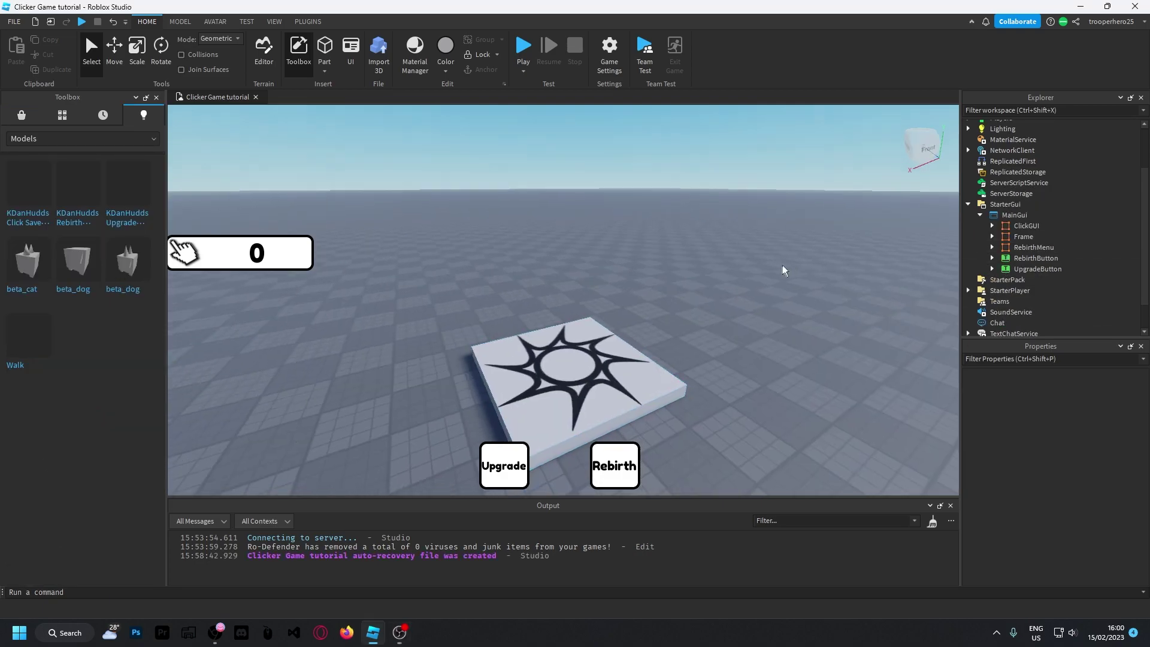
scroll(1007, 254, up, 2)
click(1018, 245)
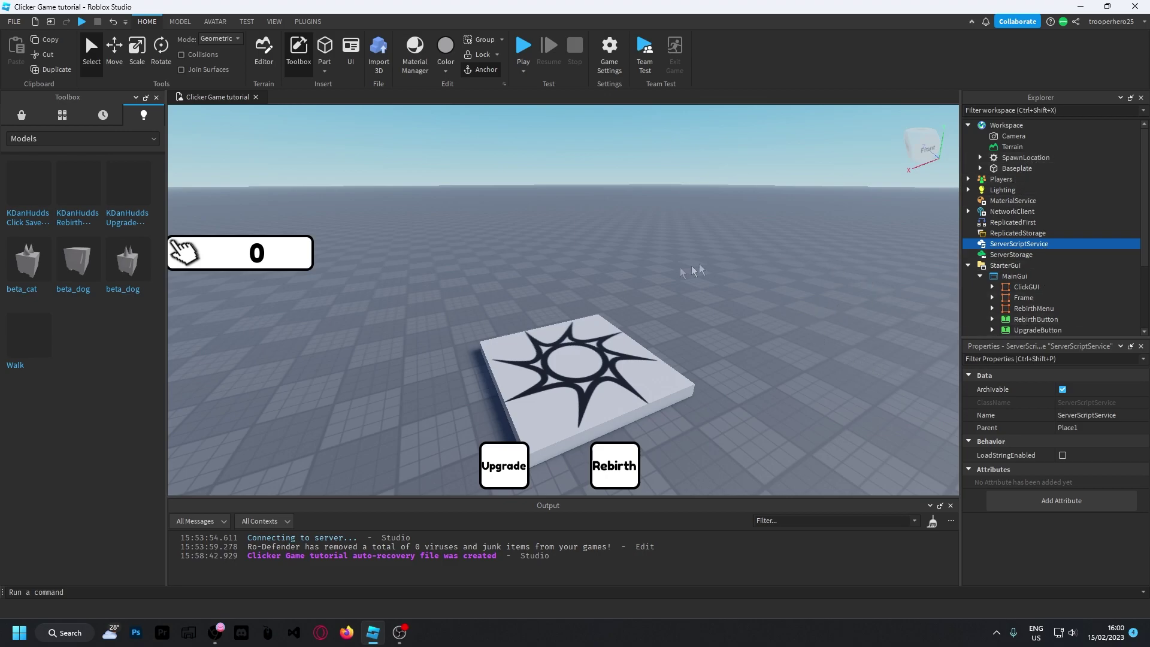
click(732, 333)
scroll(731, 334, up, 4)
scroll(731, 334, down, 4)
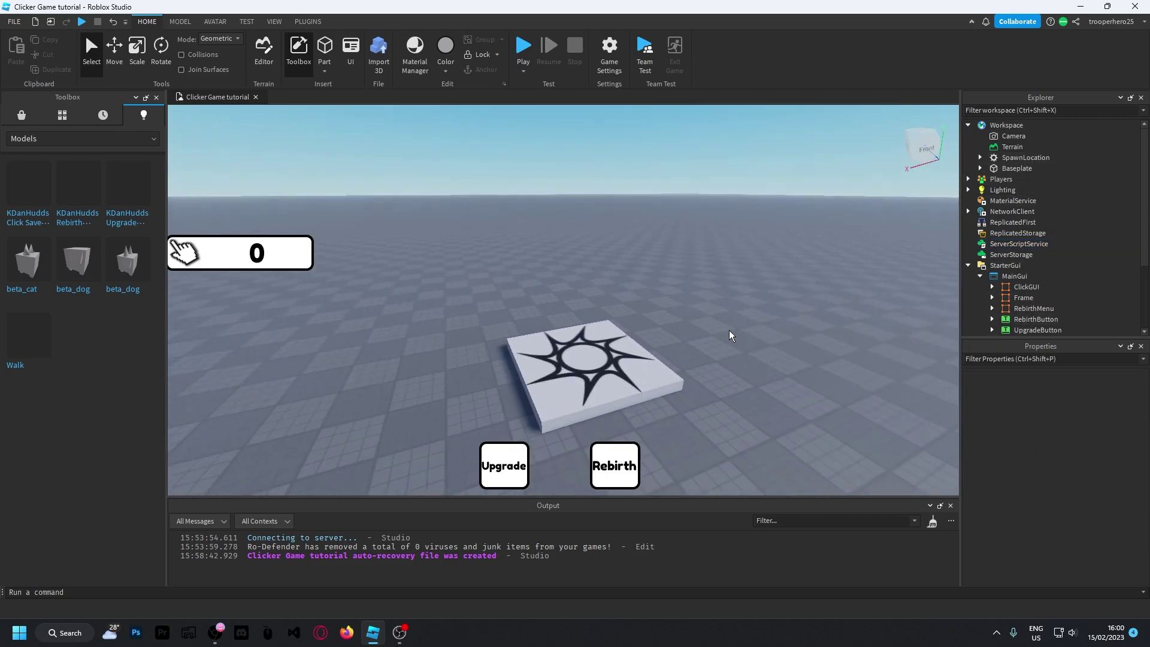
scroll(732, 336, up, 3)
scroll(730, 335, down, 3)
- Insert the KDanHudds Click Save Tutorial model into the workspace and expand its contents in the object tree
drag(28, 192, 687, 275)
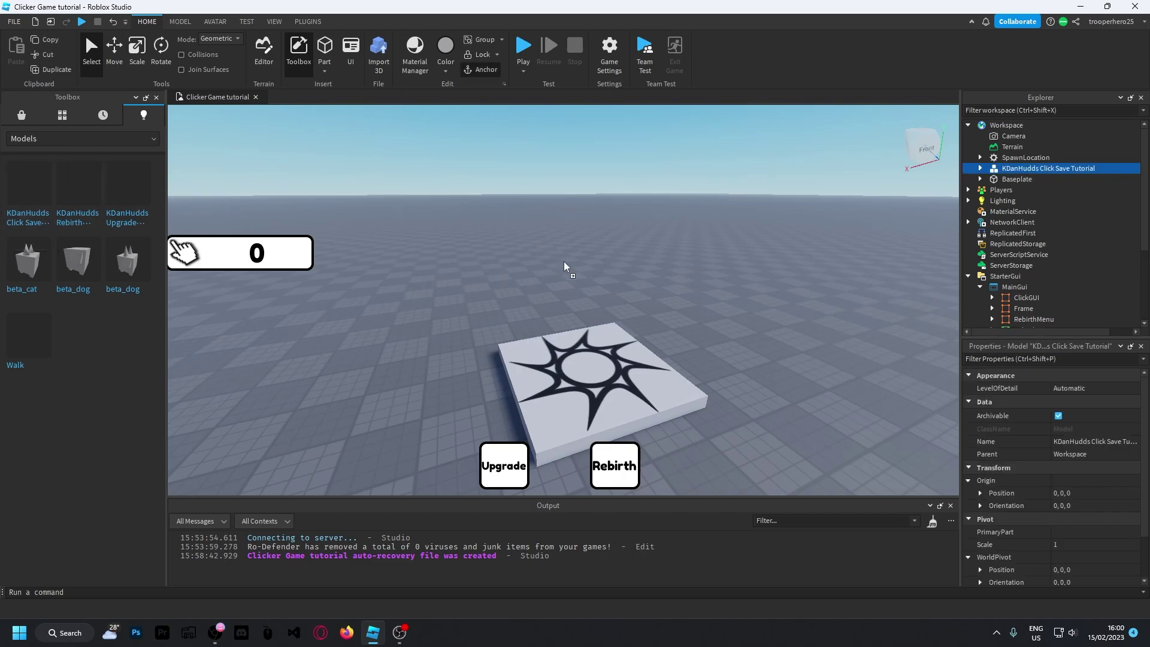
right_drag(721, 389, 738, 386)
click(738, 383)
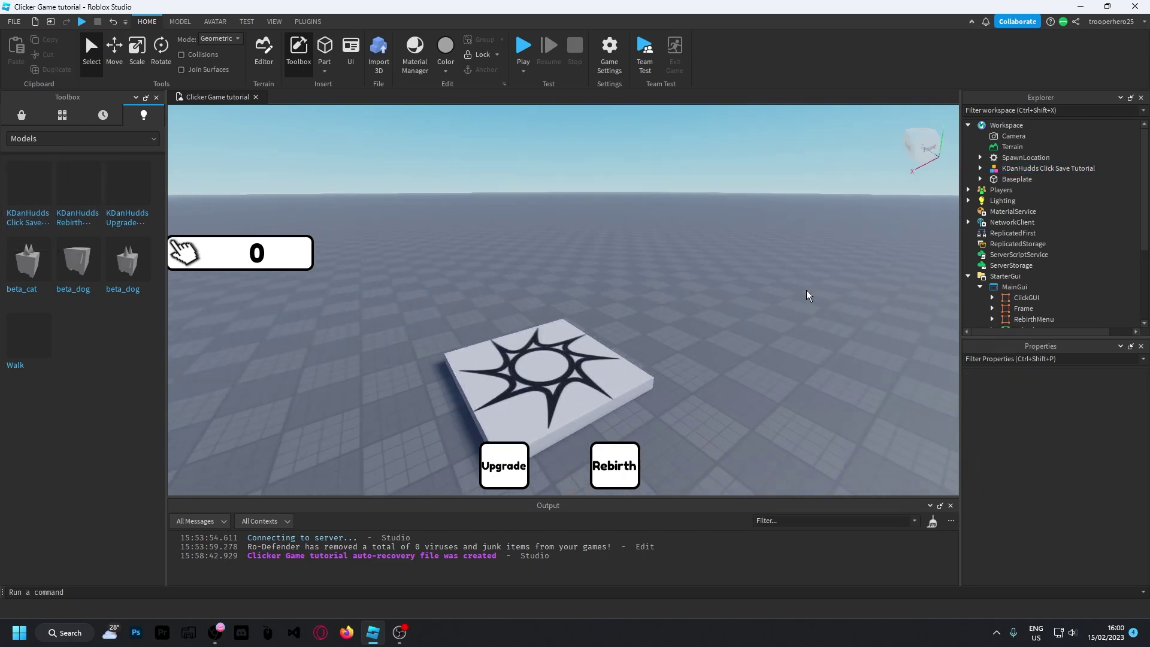
click(981, 169)
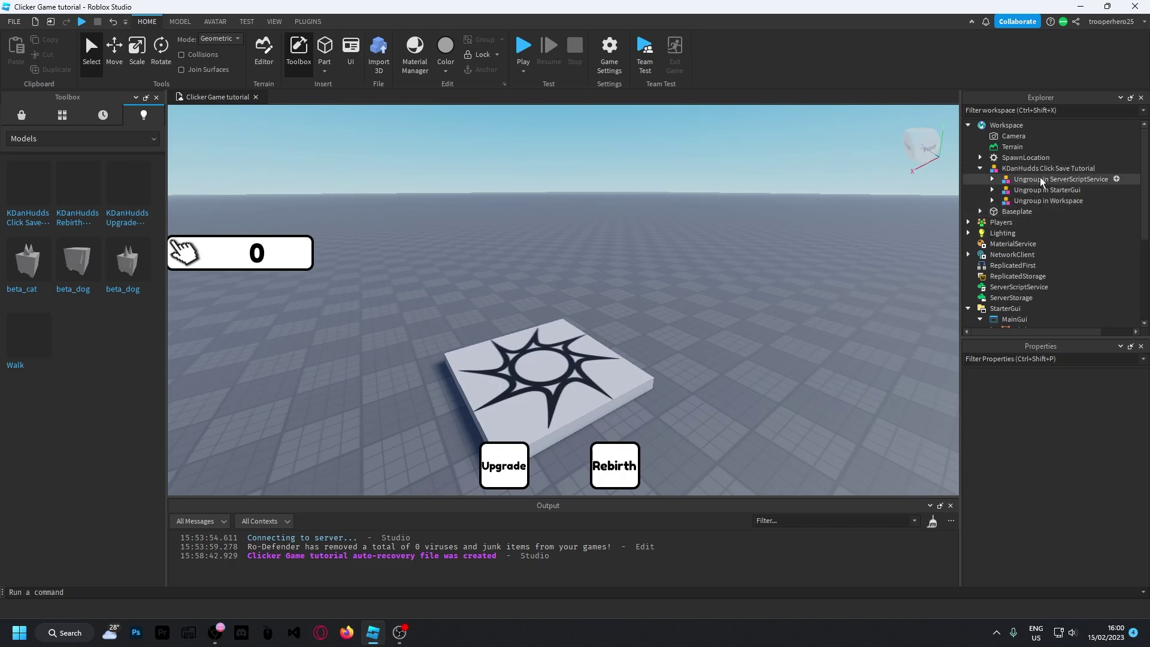
- Move the "Ungroup in ServerScriptService" model from the tutorial kit into ServerScriptService and ungroup it
click(1037, 179)
click(1035, 190)
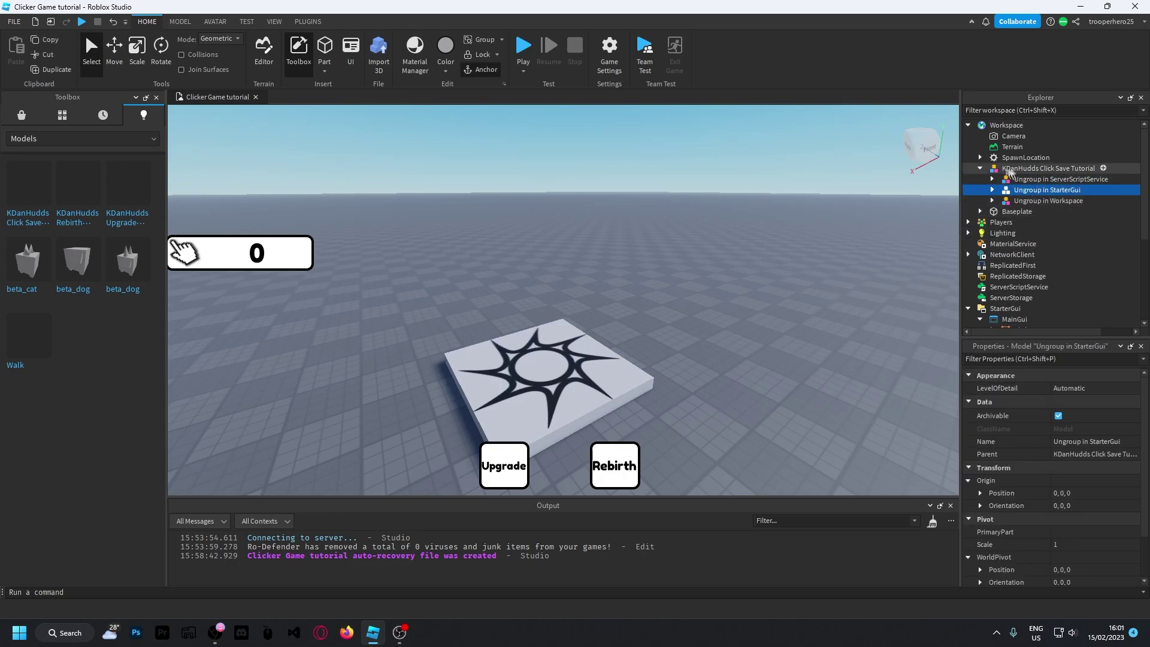
click(1028, 201)
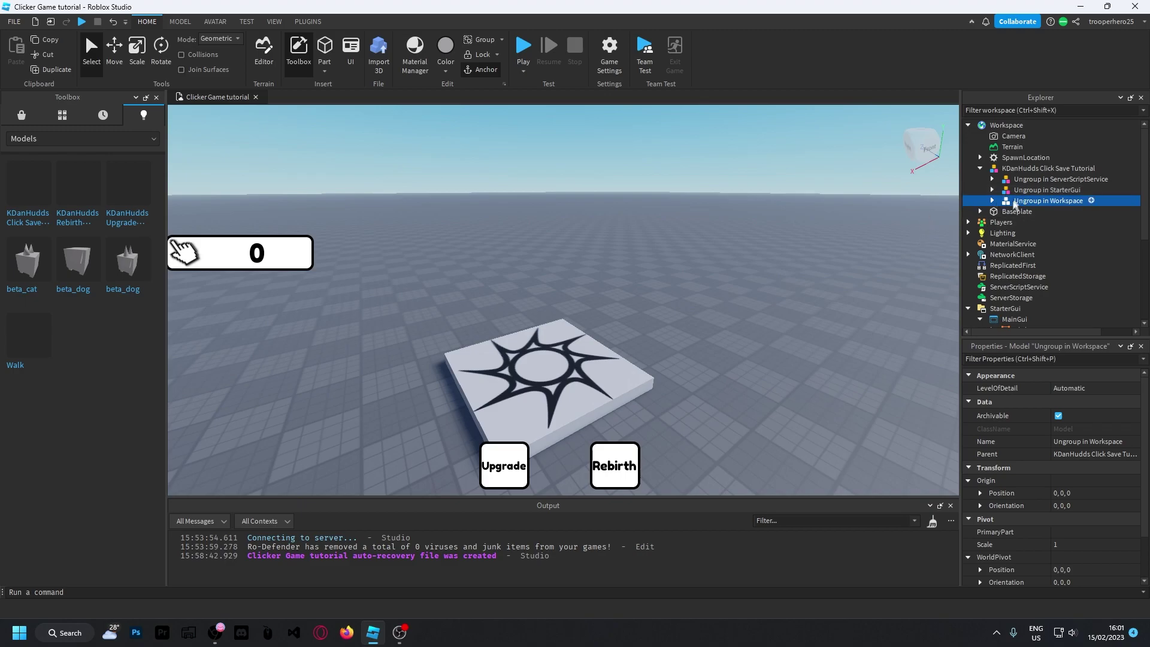
drag(1035, 180, 1016, 261)
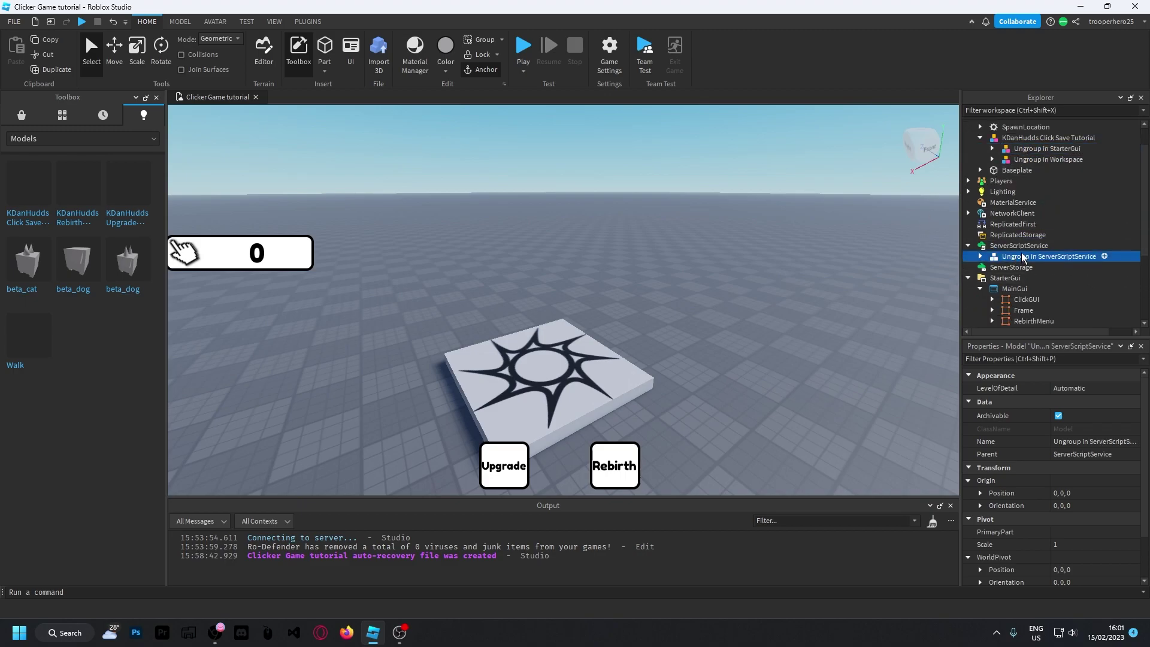
key(ctrl+u)
scroll(1033, 235, up, 1)
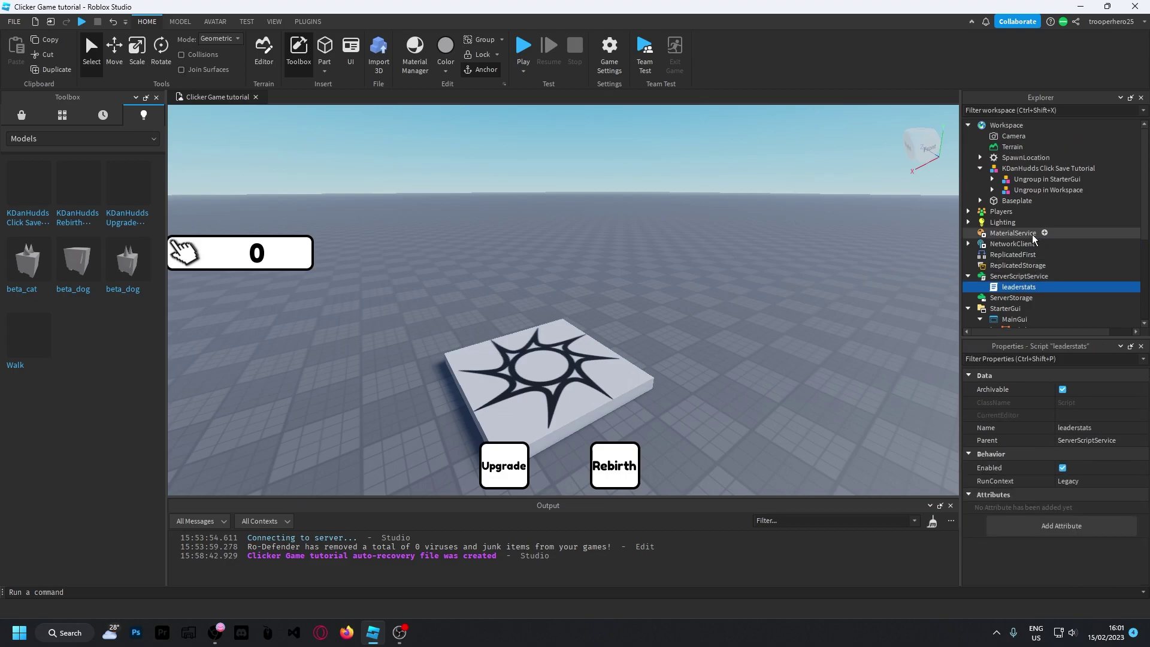
scroll(1027, 248, down, 1)
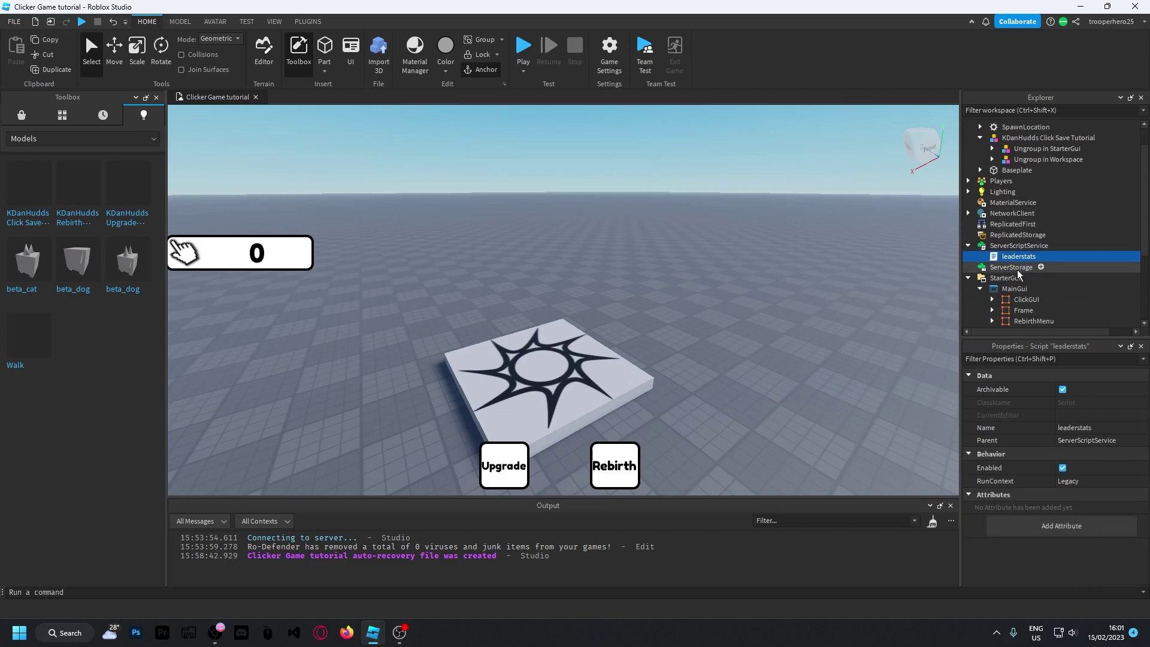
- Open the leaderstats script and review its unique key and data store saving code, and close it
double_click(1019, 257)
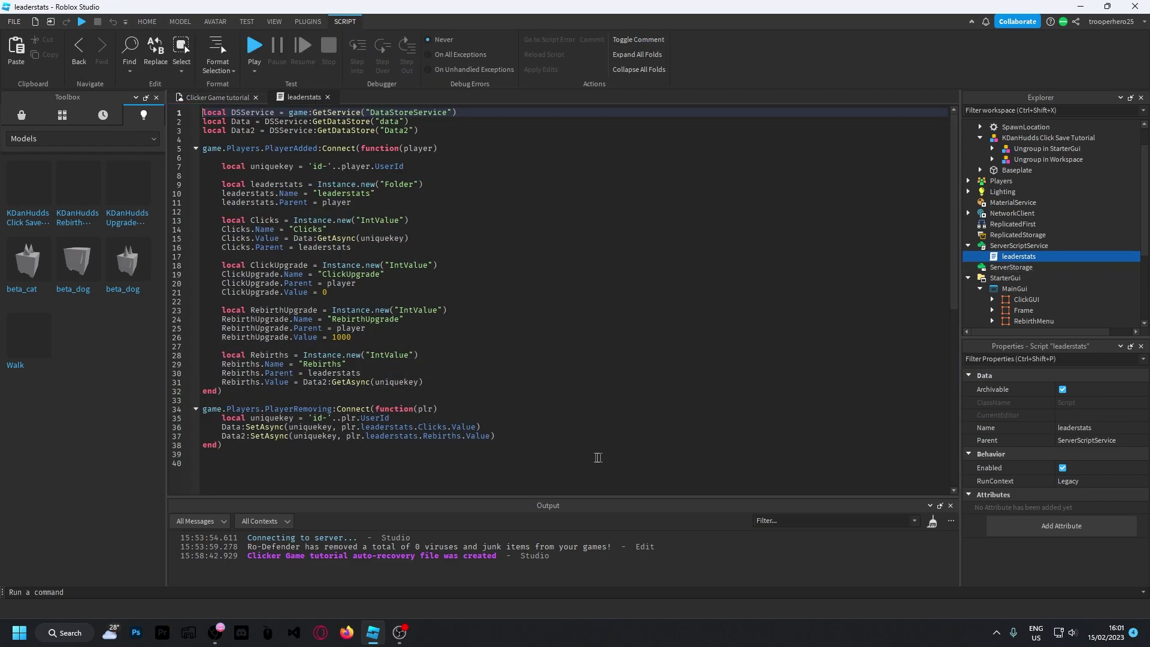
drag(599, 448, 194, 427)
click(305, 437)
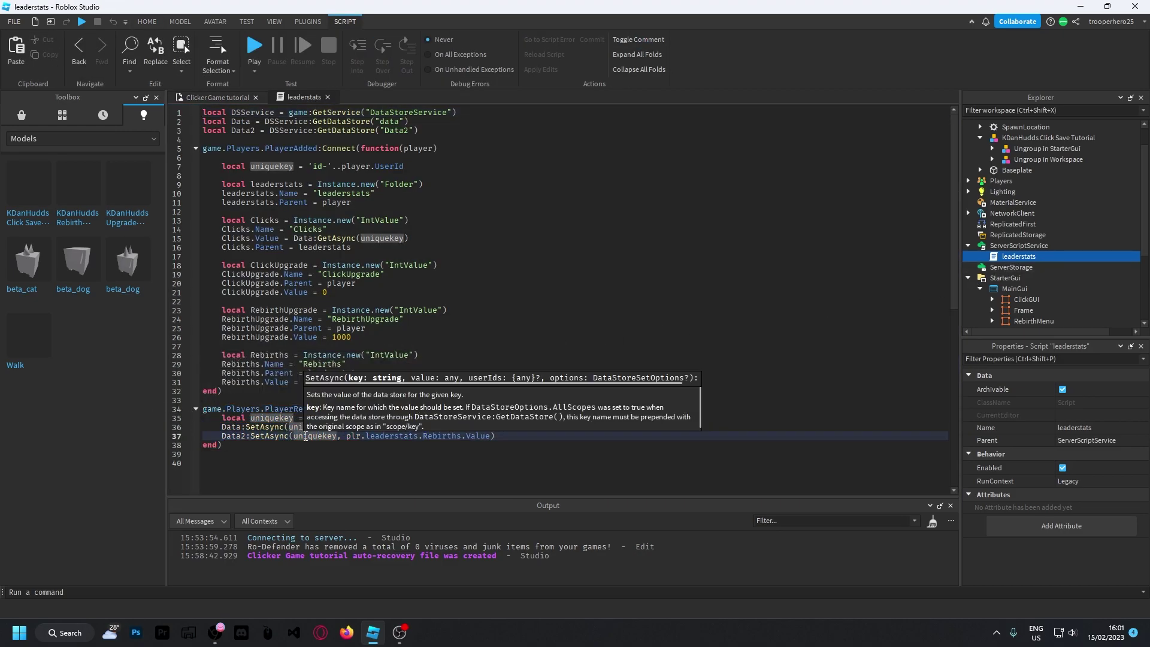
drag(566, 265, 554, 253)
drag(223, 169, 405, 168)
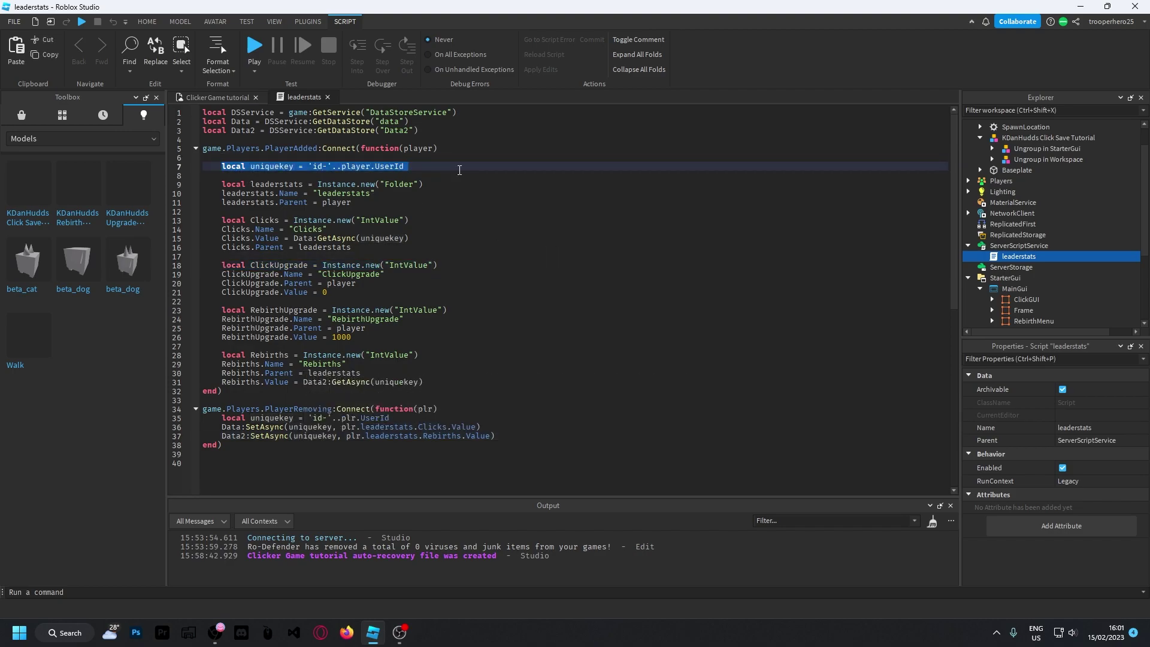
click(405, 168)
click(327, 97)
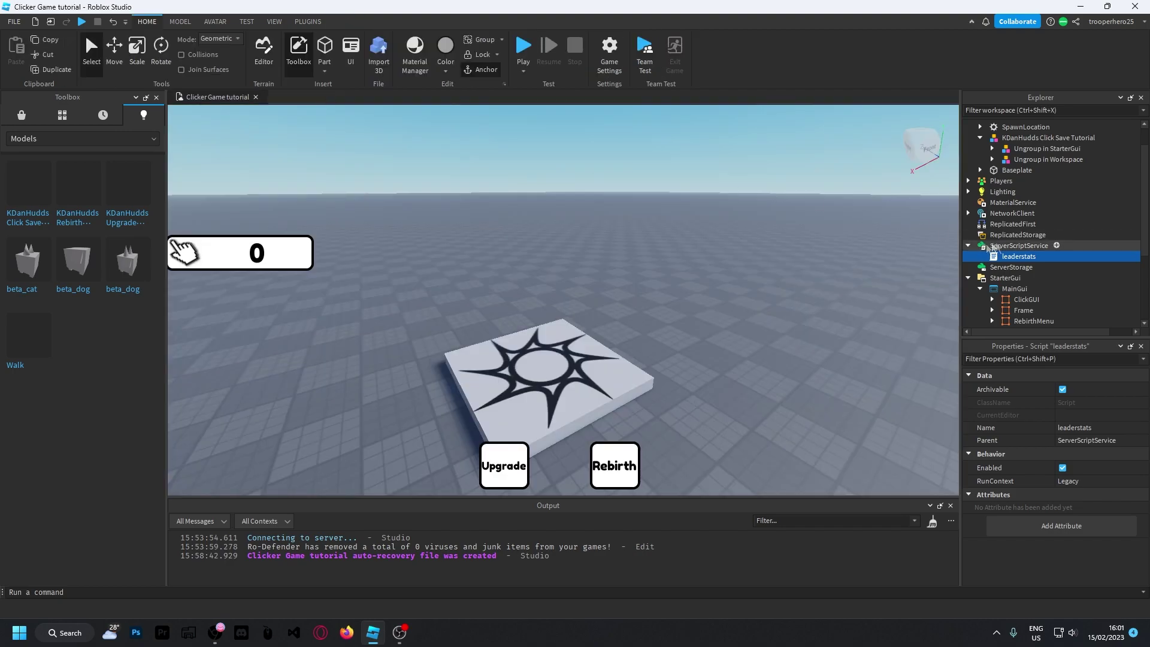
- Move the "Ungroup in StarterGui" model from the tutorial kit into StarterGui and ungroup it
scroll(1034, 186, up, 2)
drag(1035, 184, 1004, 220)
scroll(988, 226, down, 3)
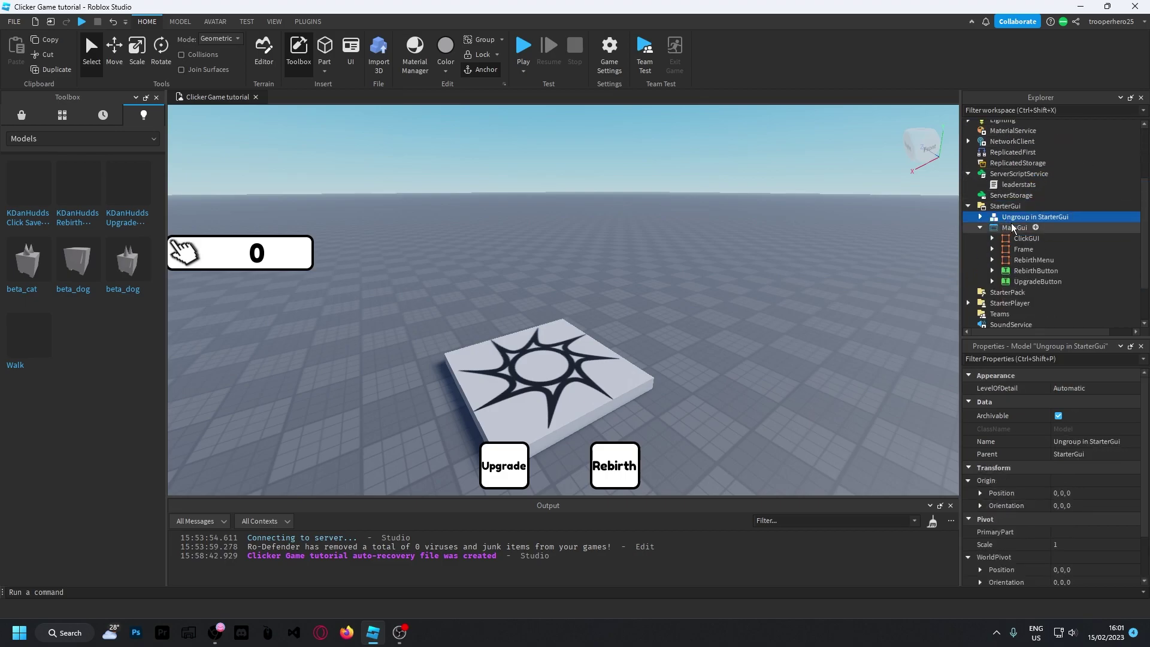
right_click(980, 216)
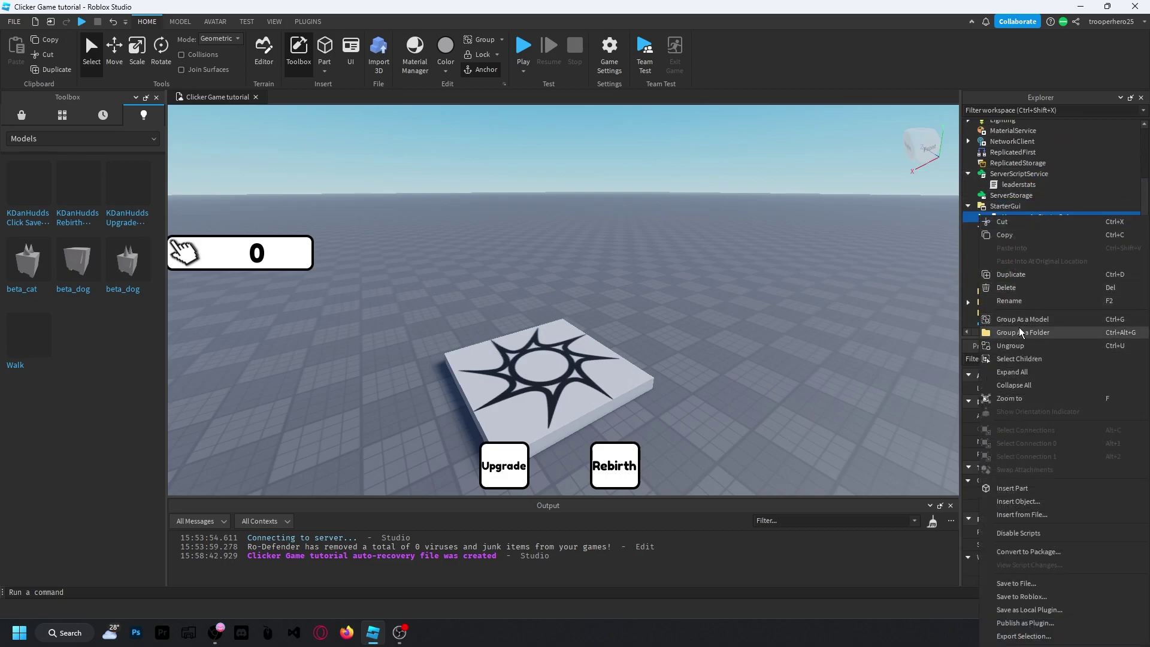
click(1011, 346)
- Move the ungrouped ClickButton from StarterGui into MainGui
click(1017, 281)
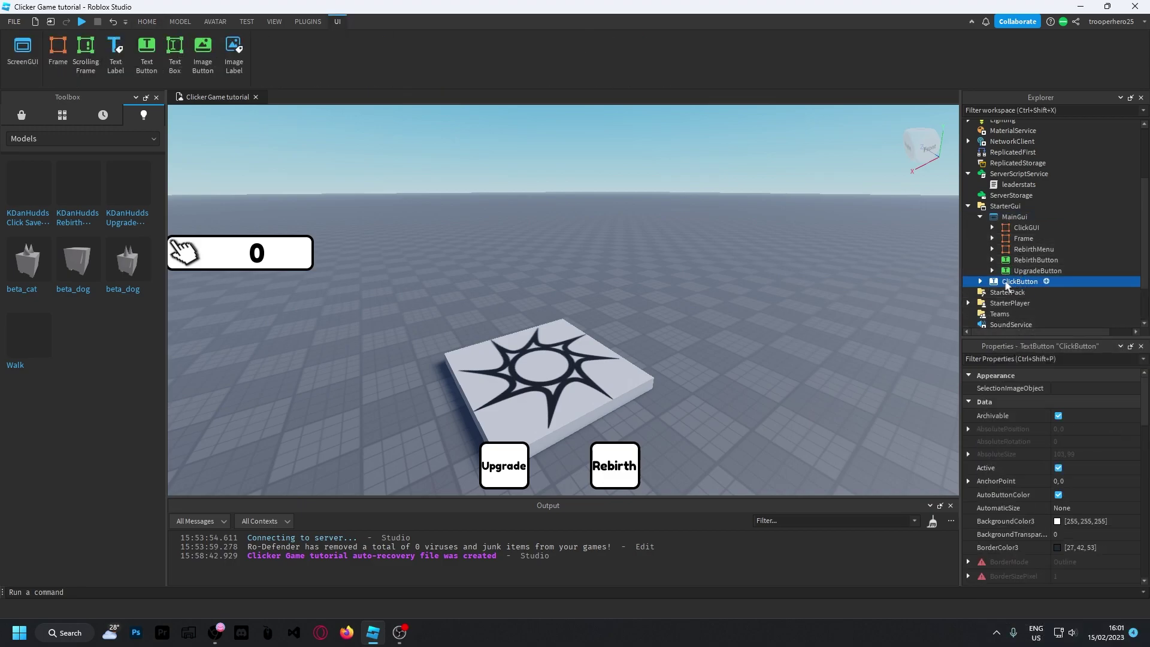
drag(999, 286, 1007, 220)
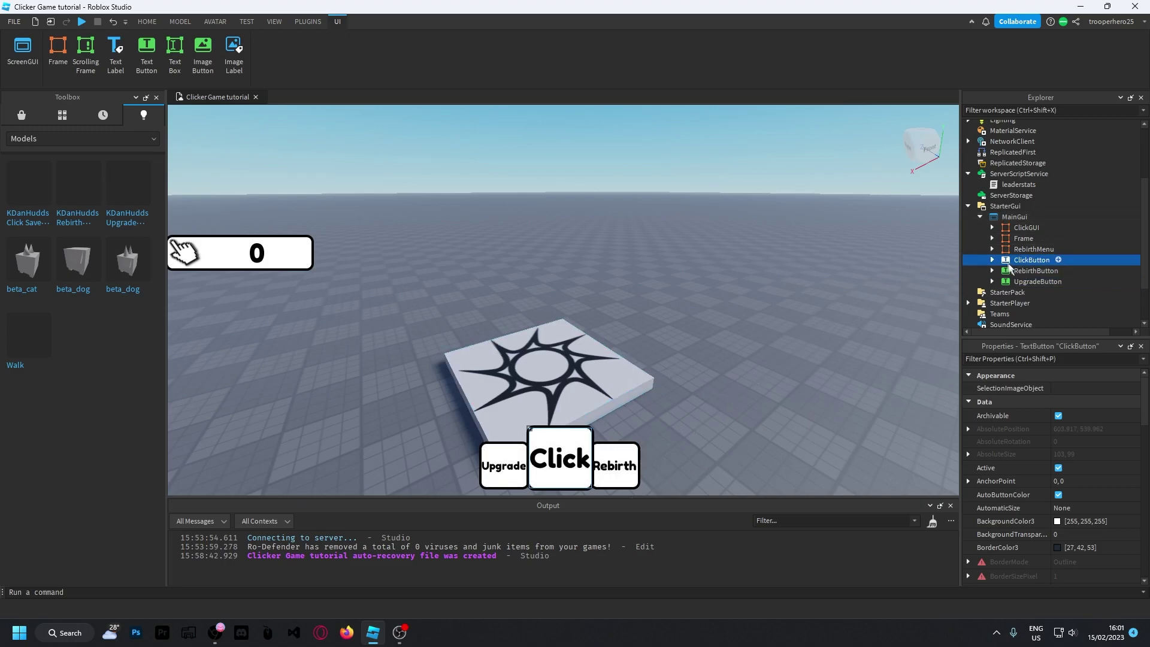
- Move the "Ungroup in Workspace" model out of the tutorial kit directly into Workspace and ungroup it
scroll(1018, 254, up, 2)
scroll(1039, 247, up, 1)
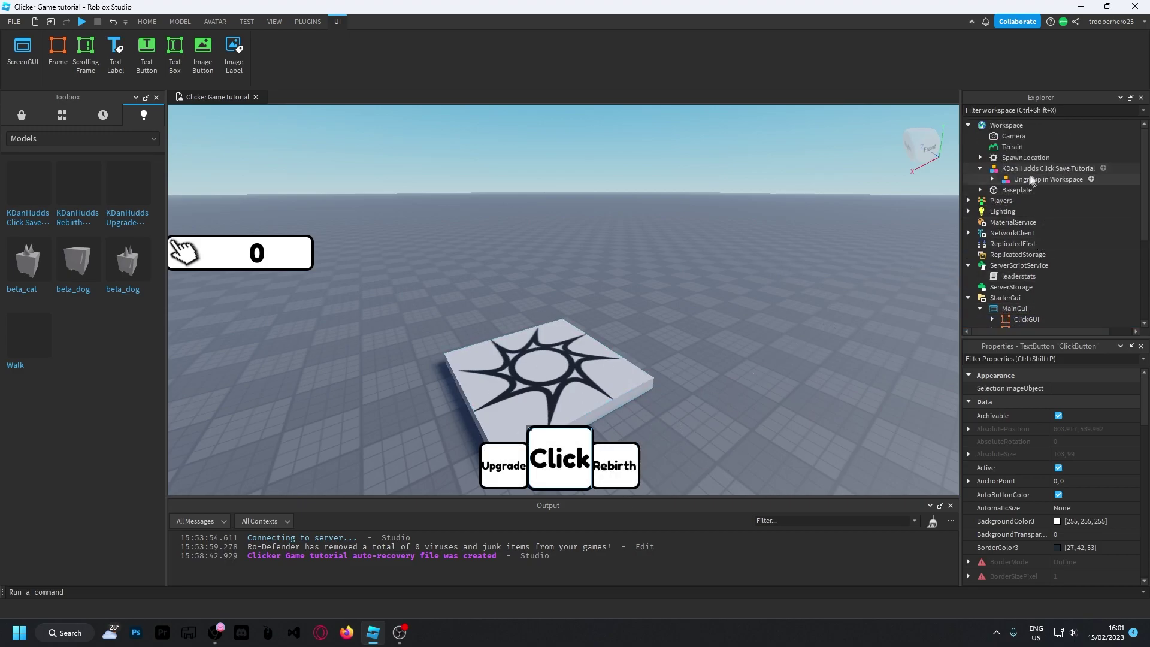
drag(1023, 183, 1006, 123)
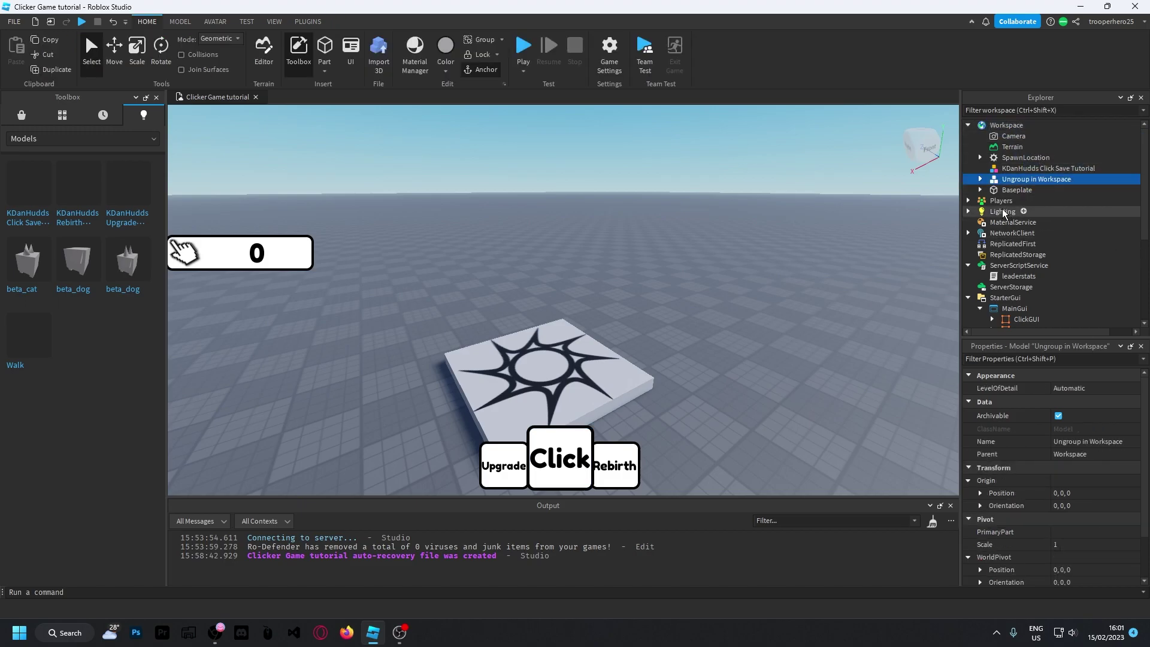
key(ctrl+u)
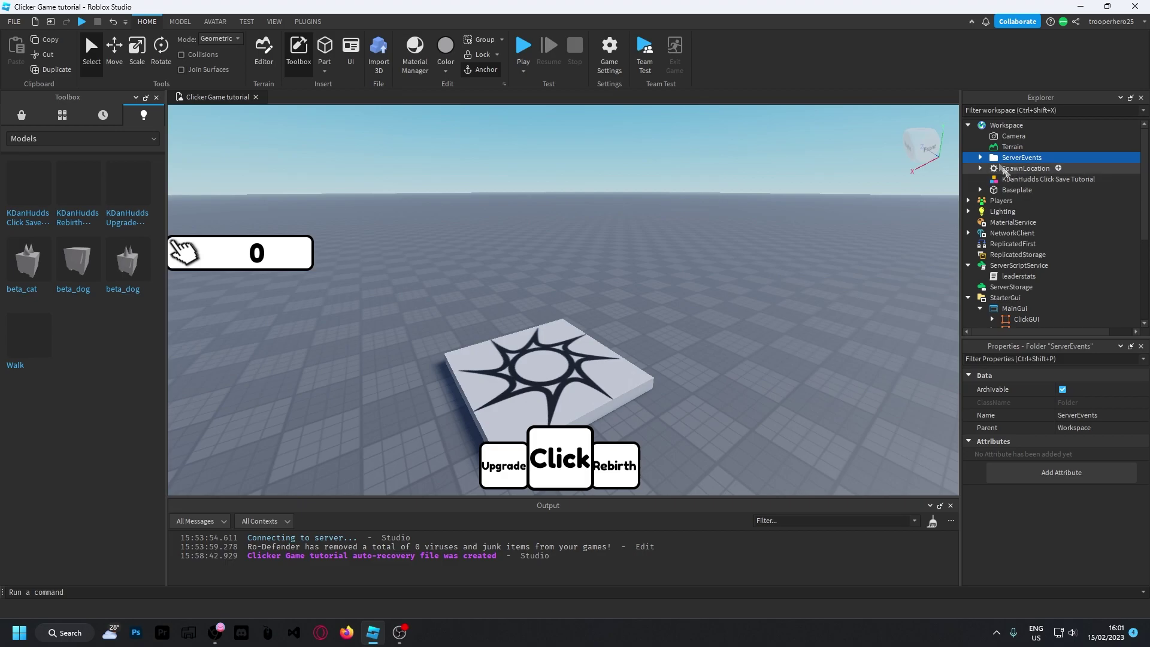
- Delete the leftover click save tutorial model from Workspace
click(1022, 178)
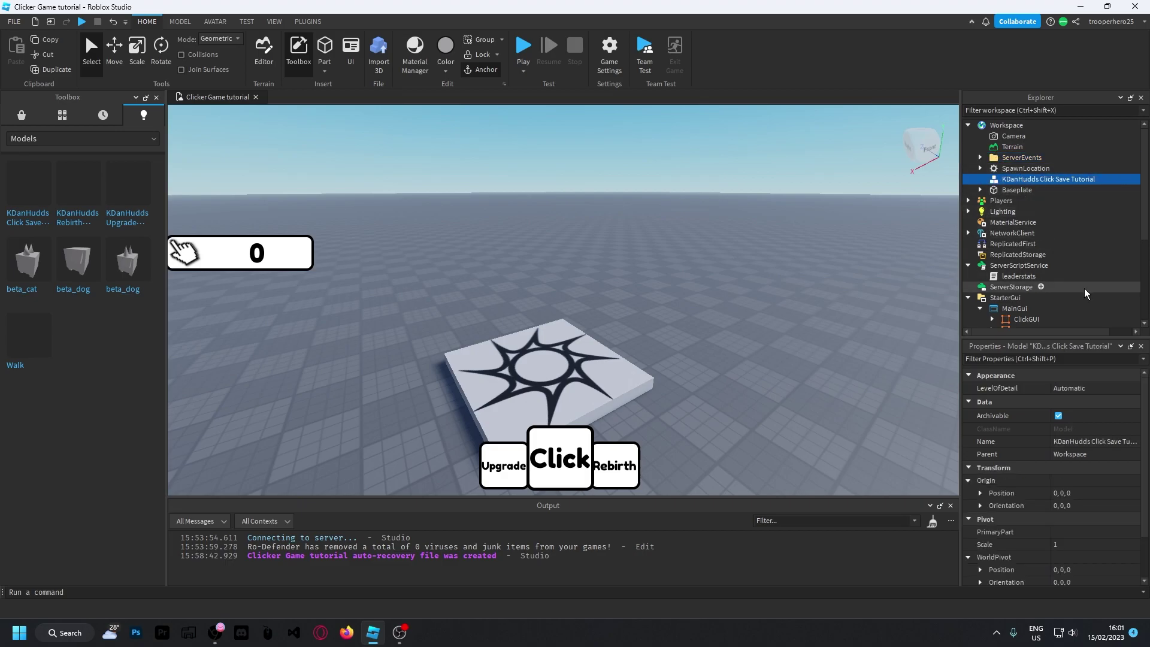
key(Delete)
right_drag(742, 277, 742, 282)
key(w)
key(s)
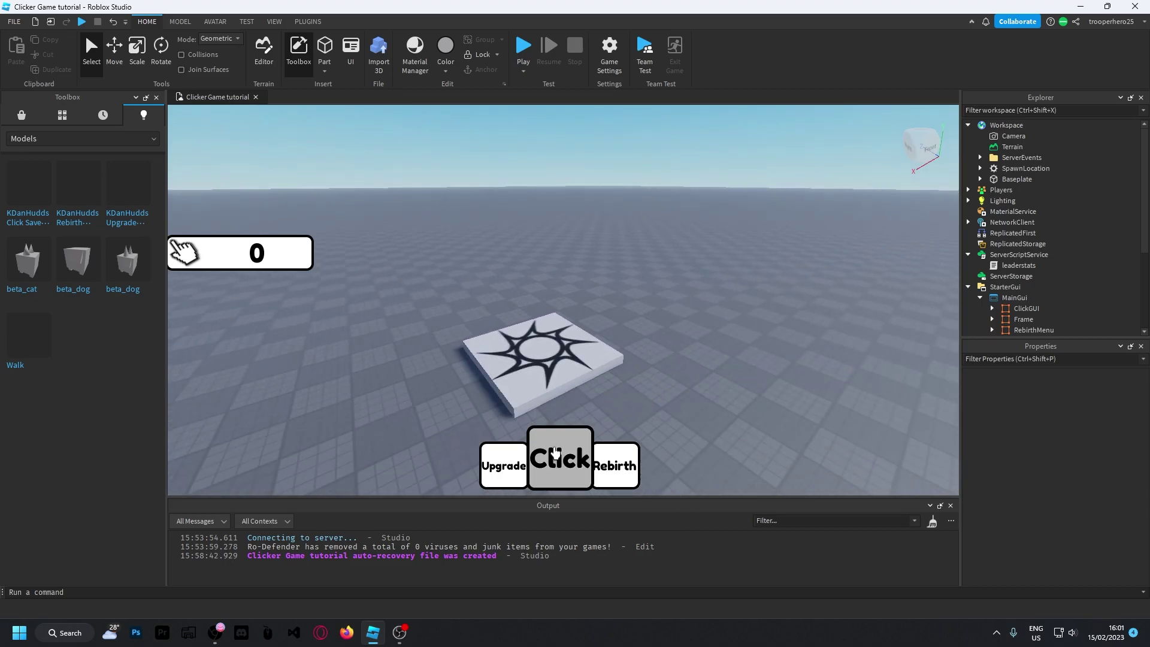
- Examine the ClickButton, RebirthButton and UpgradeButton objects inside MainGui
scroll(1036, 252, down, 3)
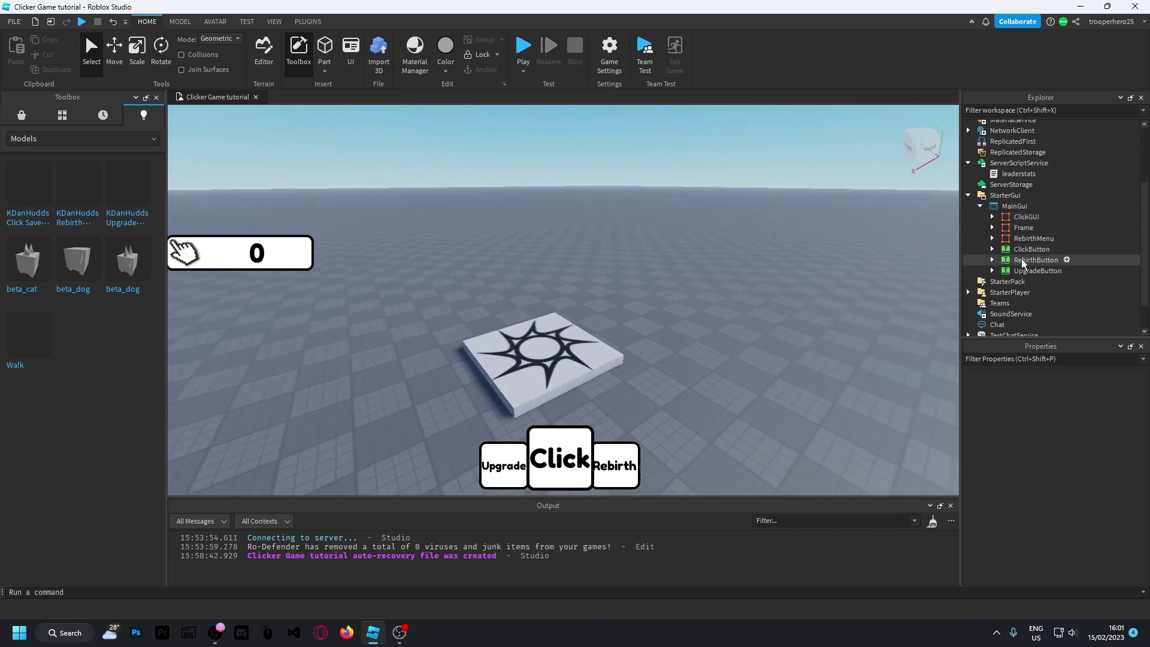
click(1032, 272)
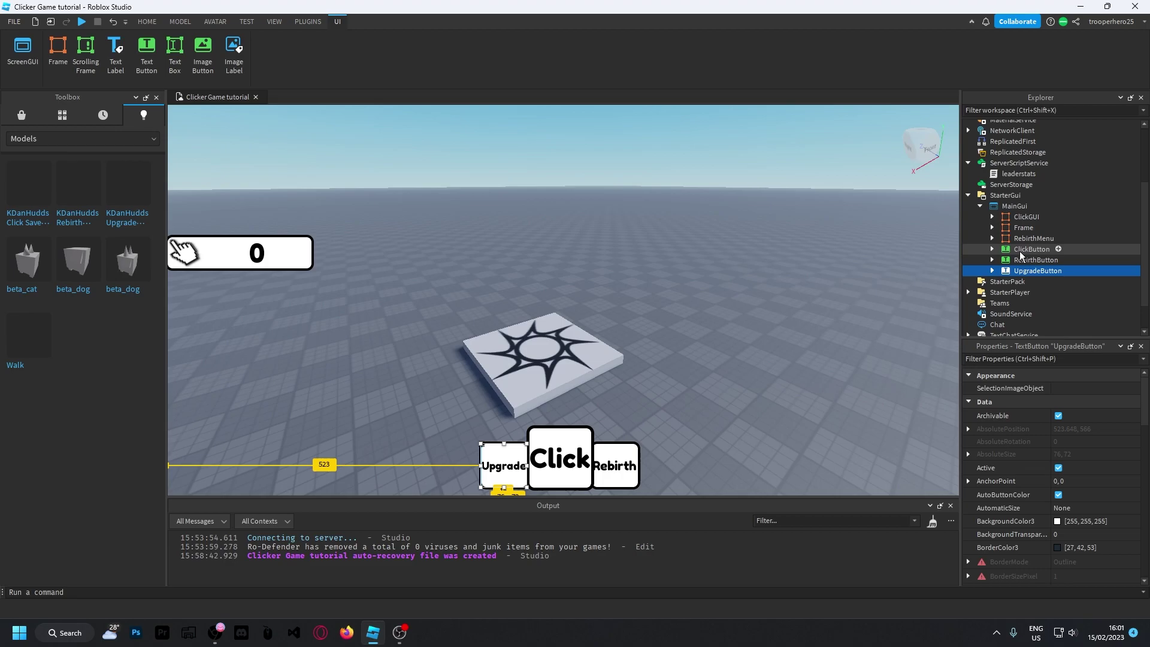
click(1022, 249)
click(1023, 270)
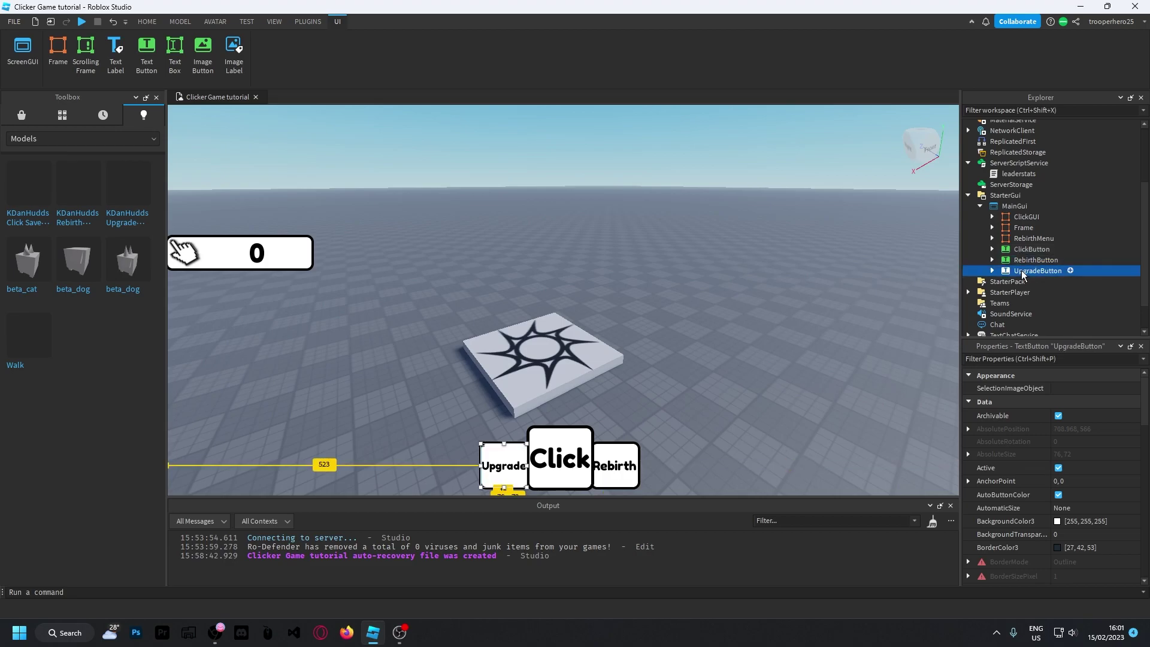
click(1026, 261)
click(1027, 270)
click(1027, 261)
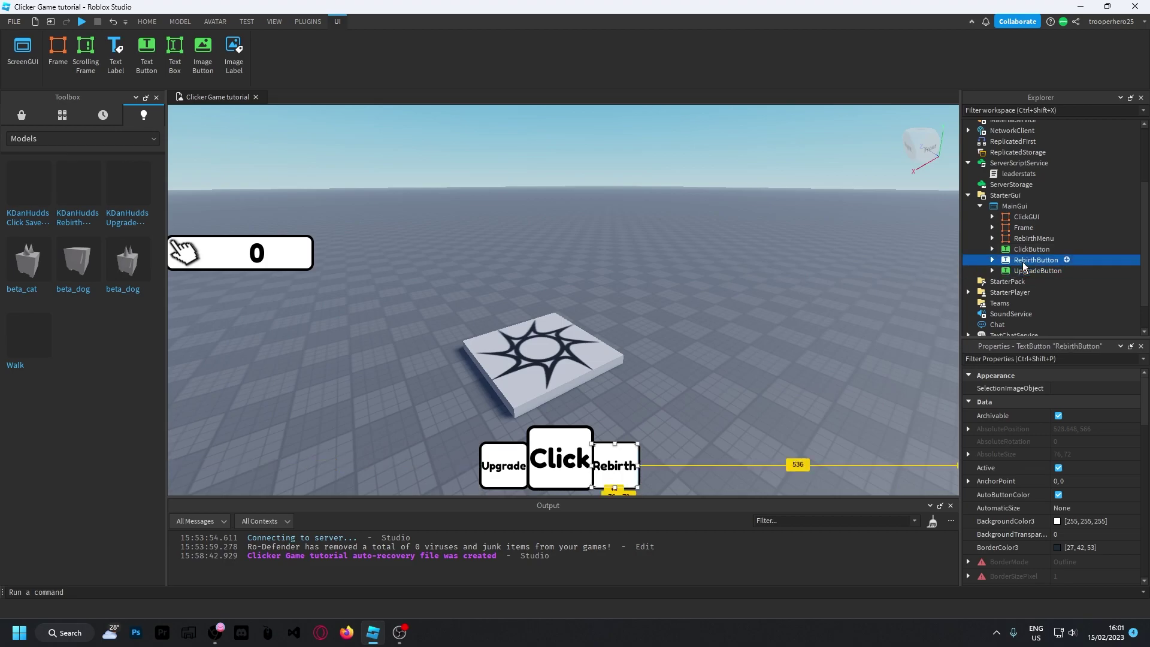
click(1028, 270)
click(1027, 262)
click(1030, 270)
click(1031, 261)
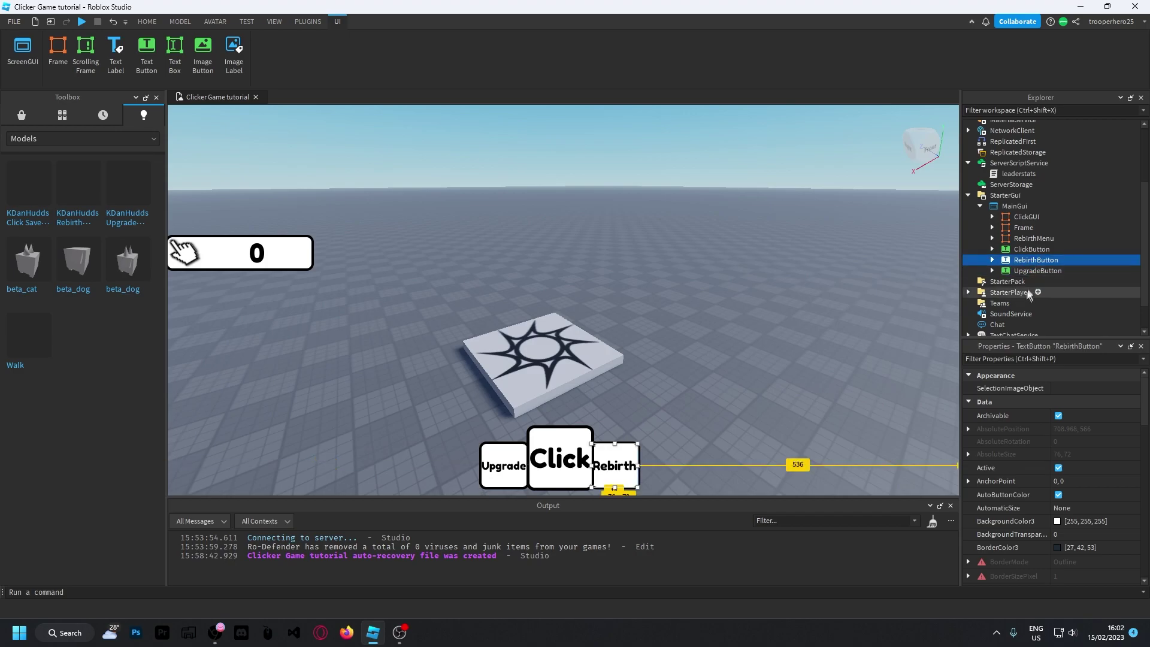
click(1030, 270)
click(1032, 262)
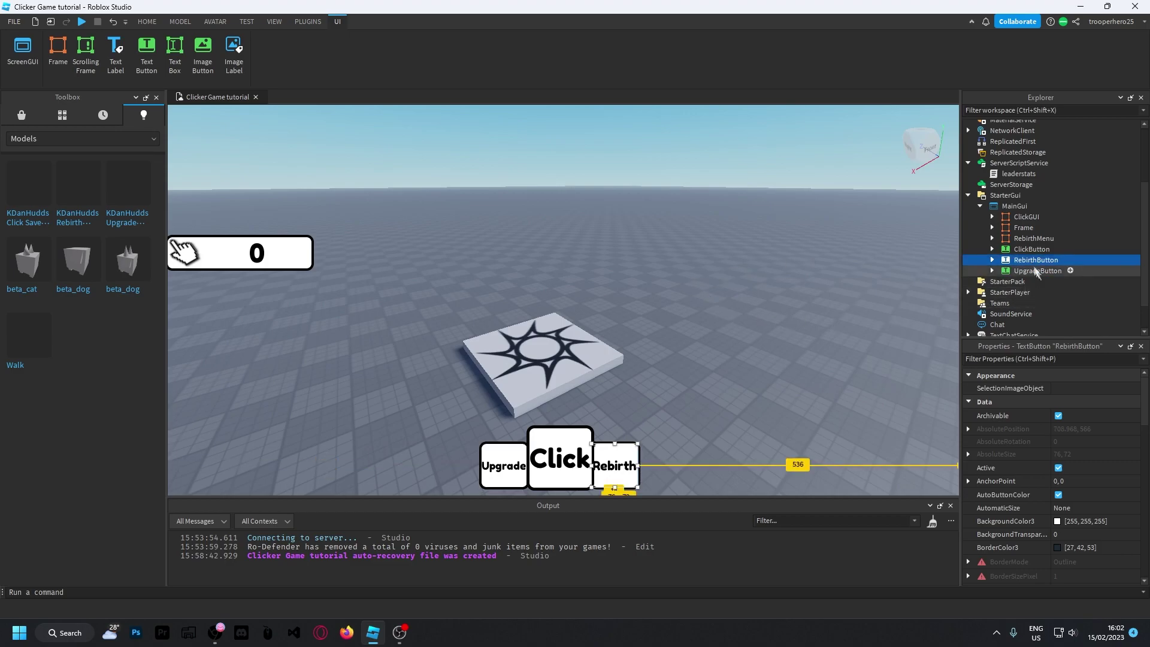
click(1028, 270)
click(1029, 262)
click(1030, 272)
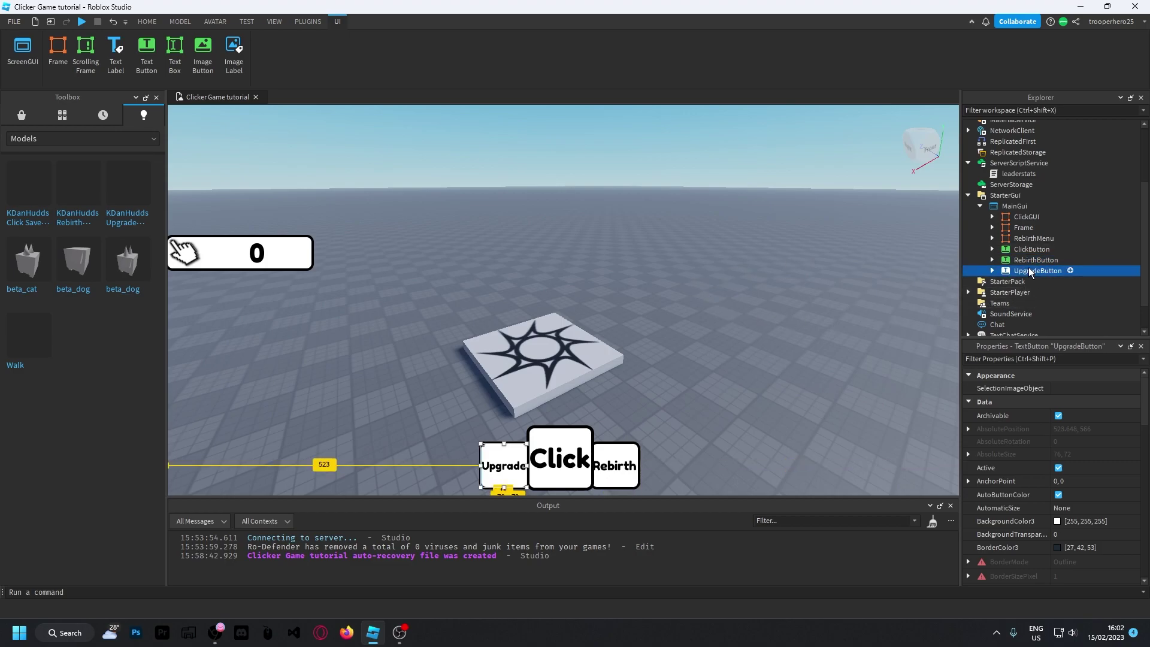
click(1031, 262)
click(1030, 270)
click(1030, 261)
click(1030, 271)
- Turn off UpgradeButton's Visible property and turn it back on
scroll(1078, 543, down, 4)
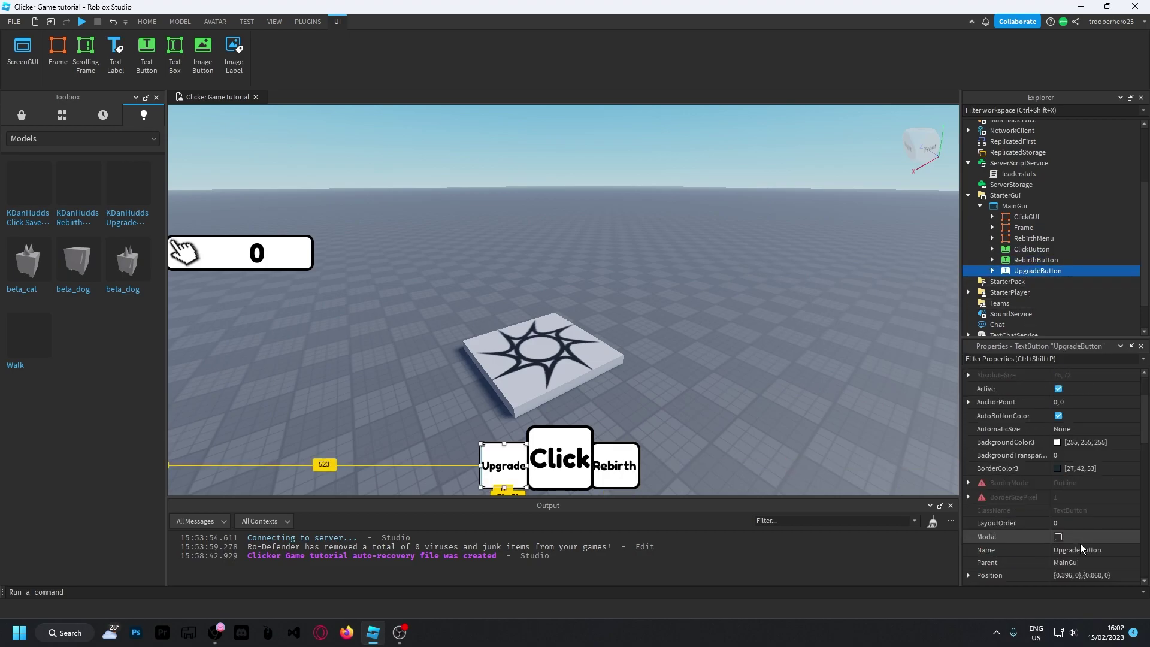
scroll(1060, 570, down, 1)
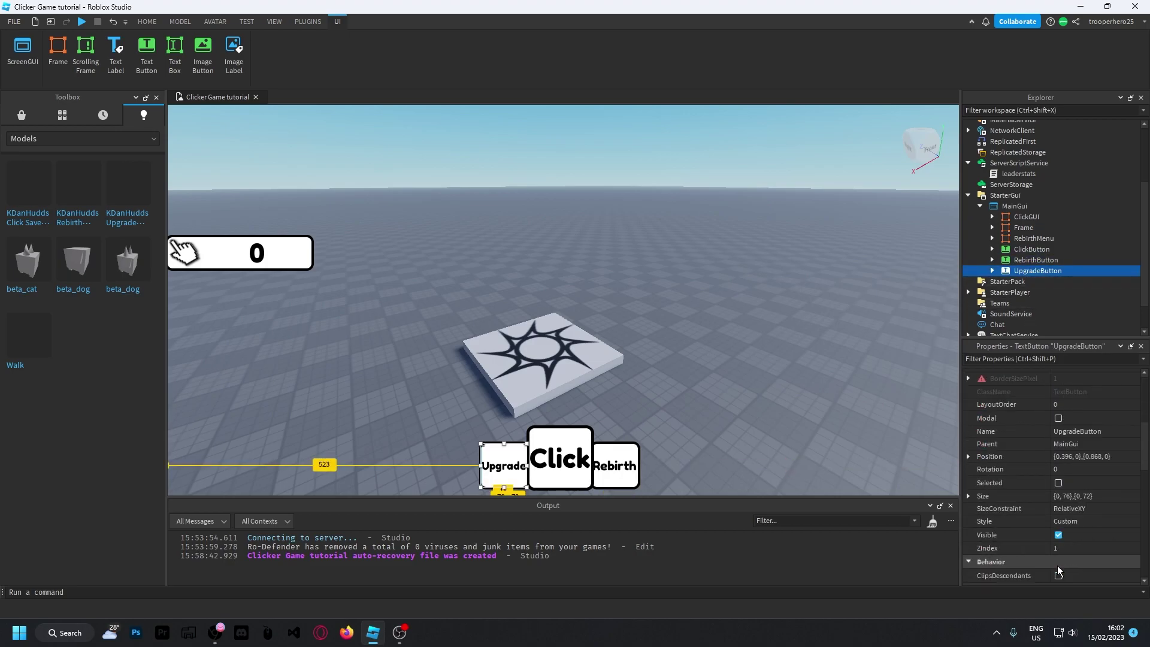
click(1059, 534)
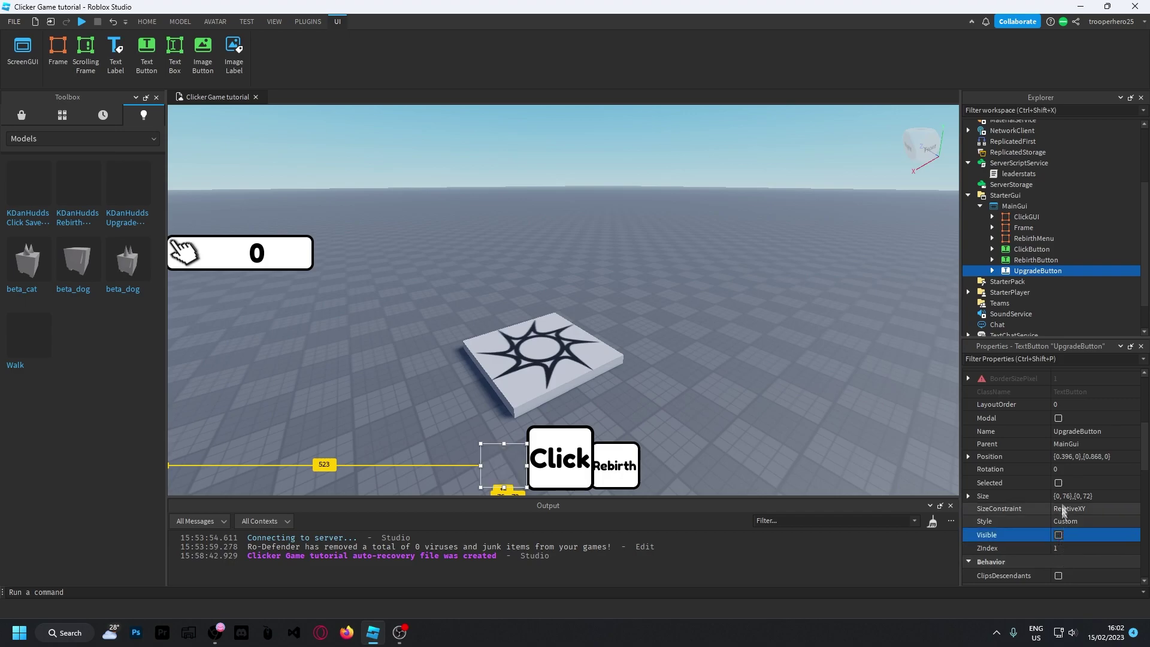
click(1036, 260)
click(1038, 270)
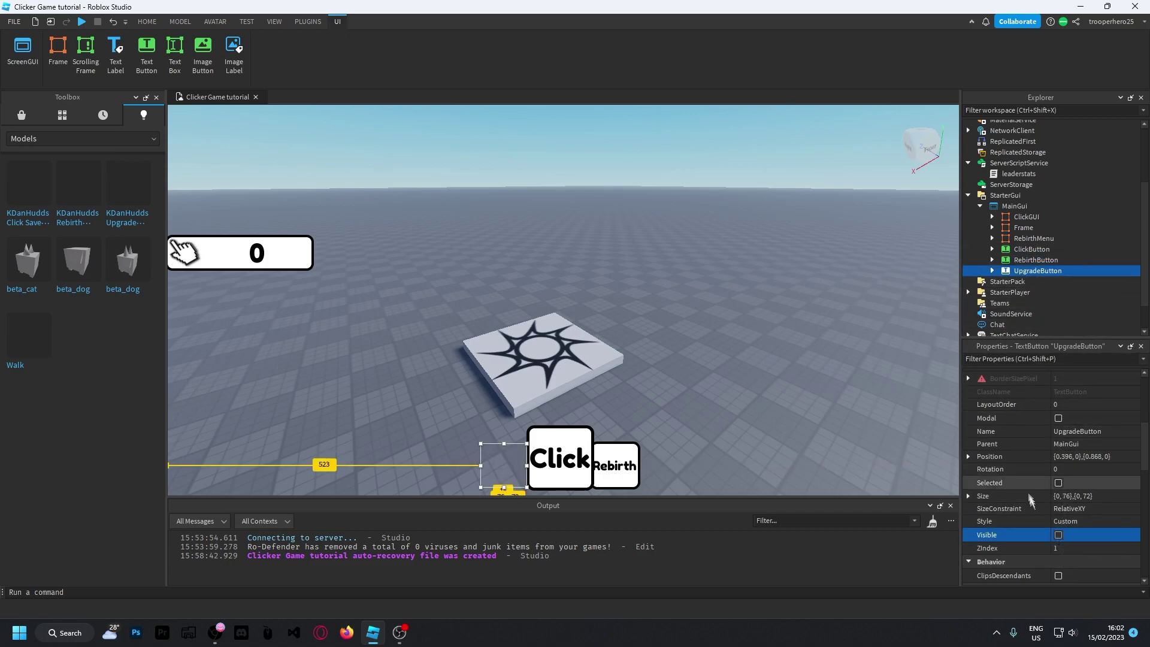
click(1059, 535)
- Start a playtest and use the in-game Click button five times
click(81, 21)
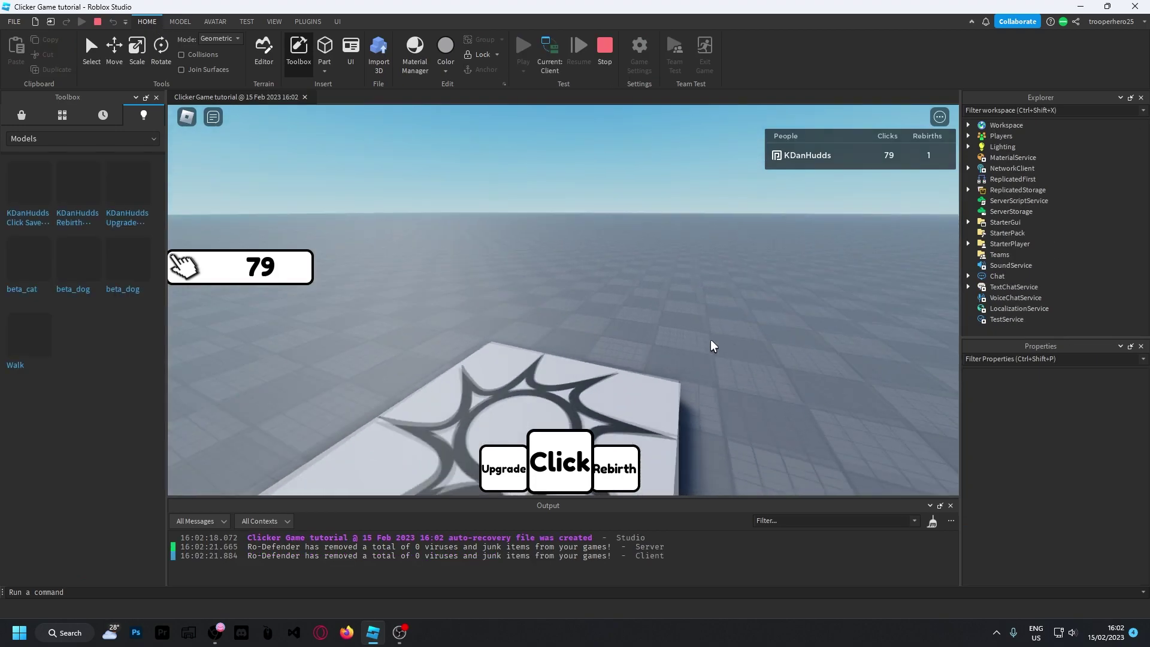
click(567, 467)
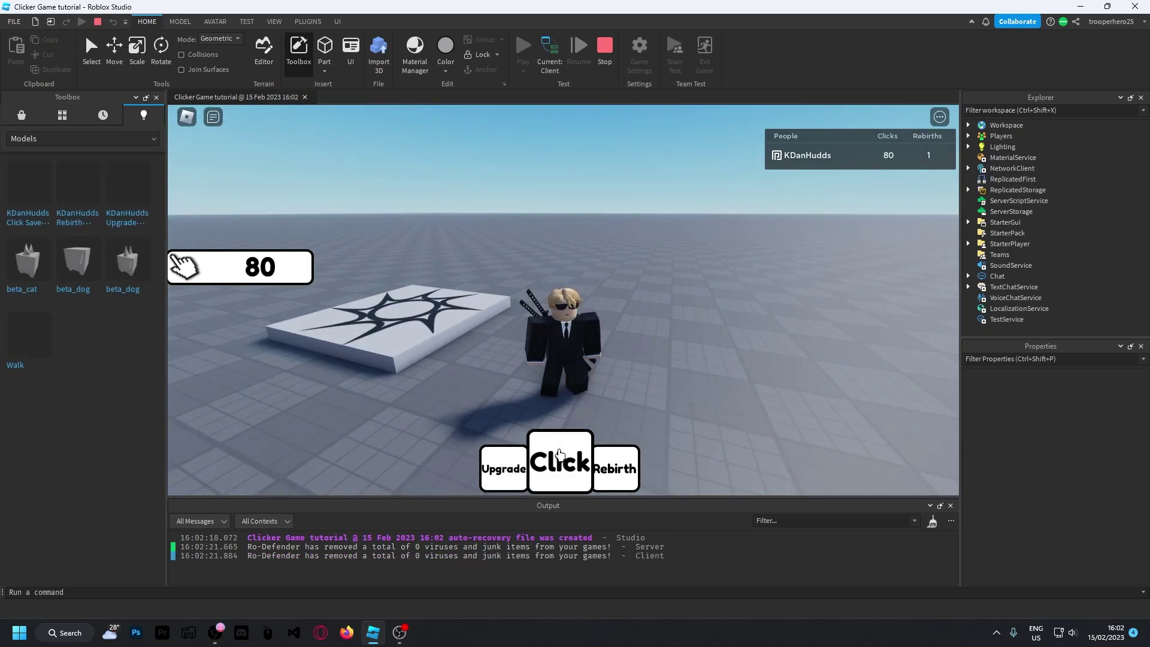
click(567, 467)
click(566, 468)
click(566, 468)
click(567, 468)
- Buy the +1 upgrade priced at 50 clicks in the running game and close the Upgrade menu
click(495, 474)
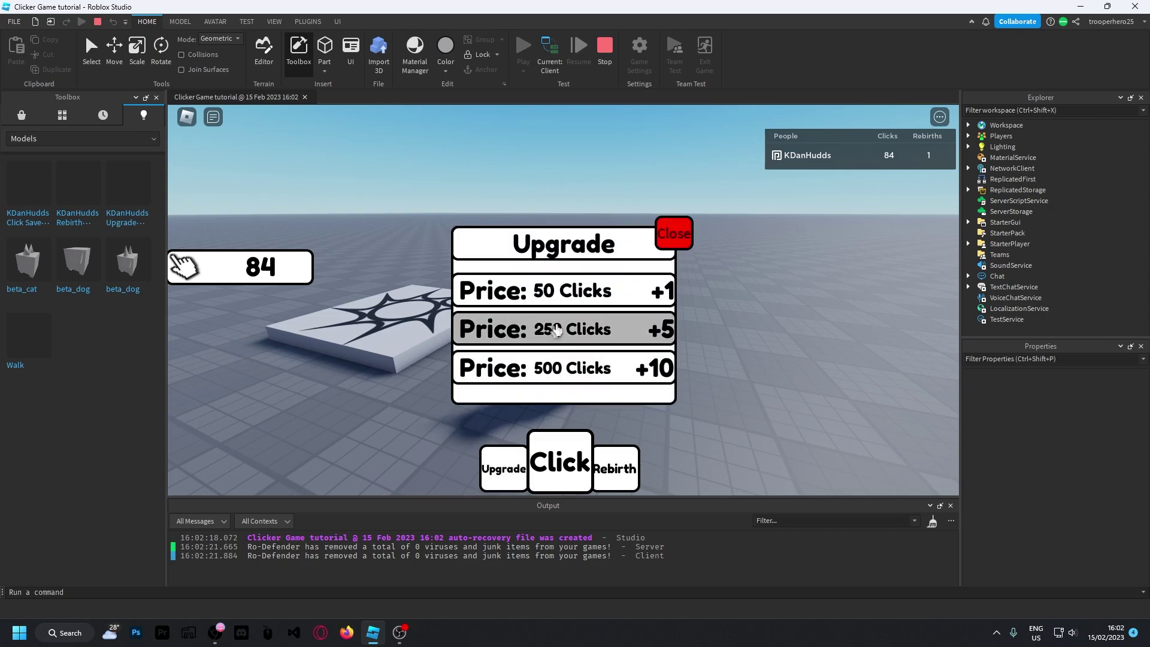
click(590, 302)
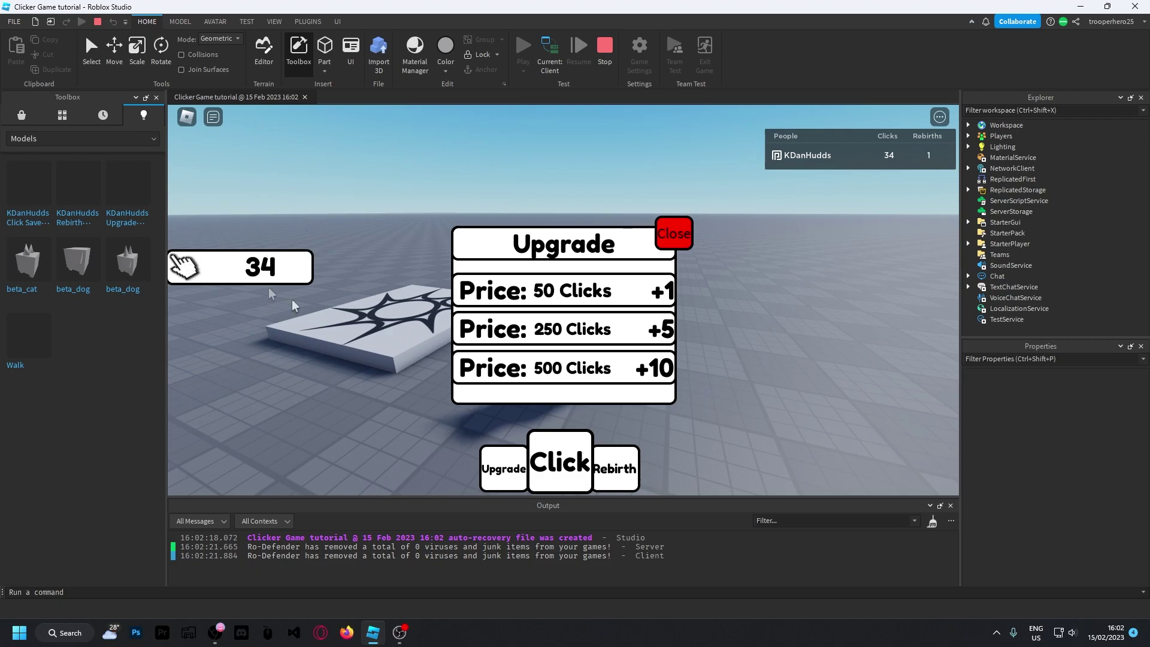
click(668, 233)
- Add more clicks with the in-game Click button and buy the 50-click +1 upgrade two more times
click(562, 458)
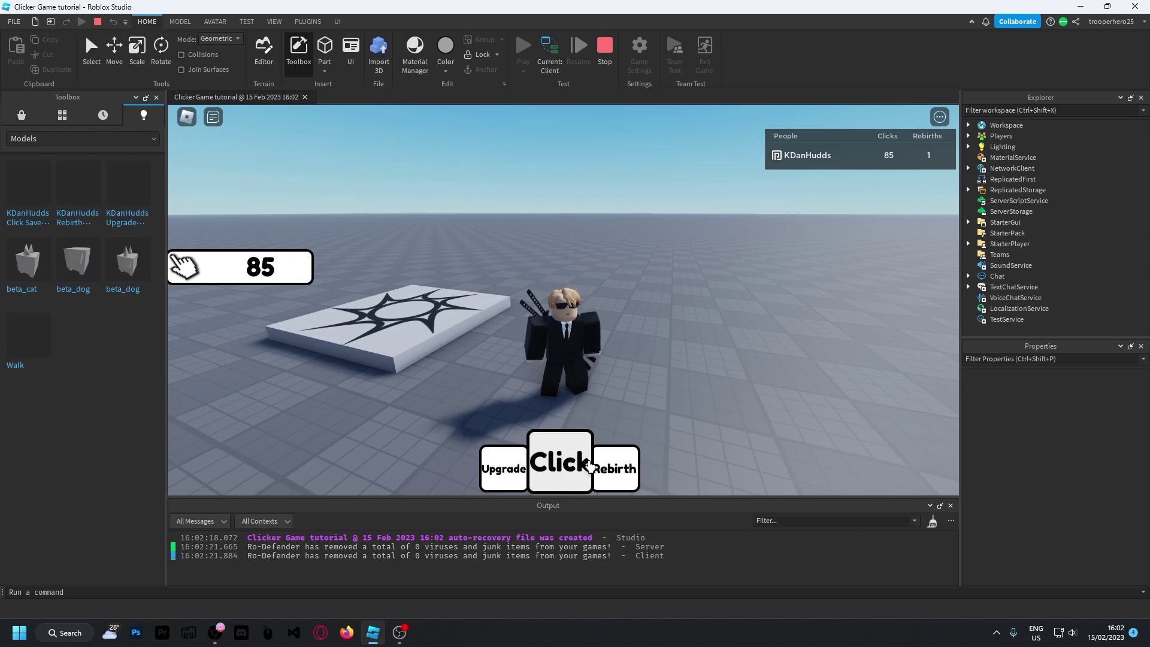
click(560, 462)
click(518, 469)
click(545, 298)
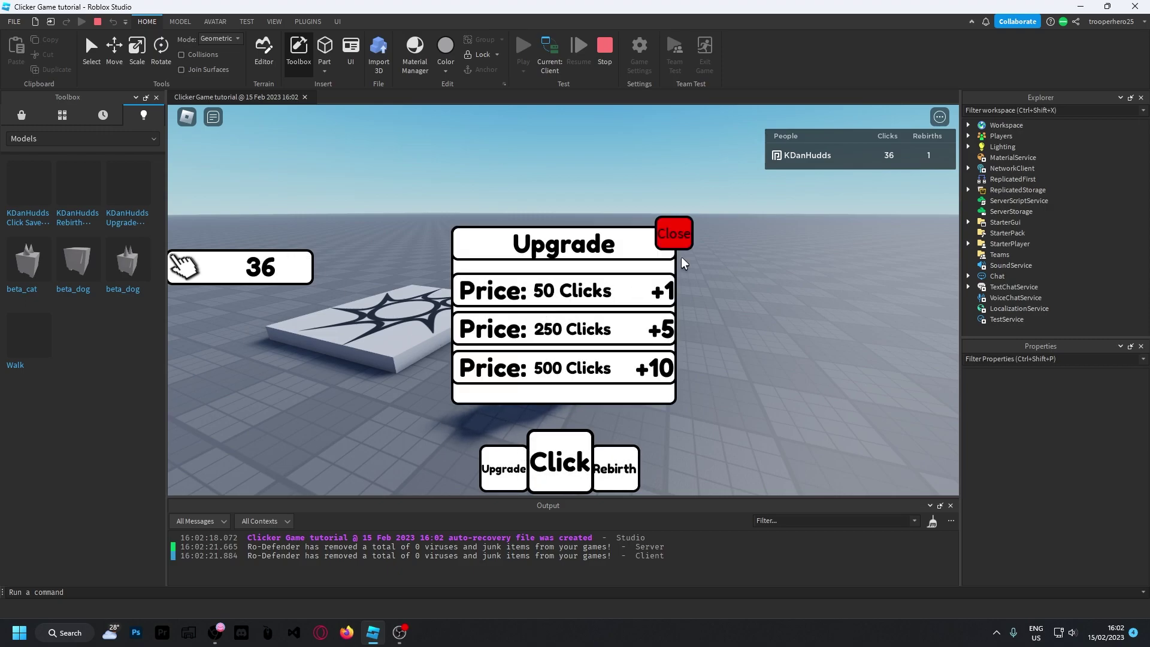
click(674, 234)
click(560, 462)
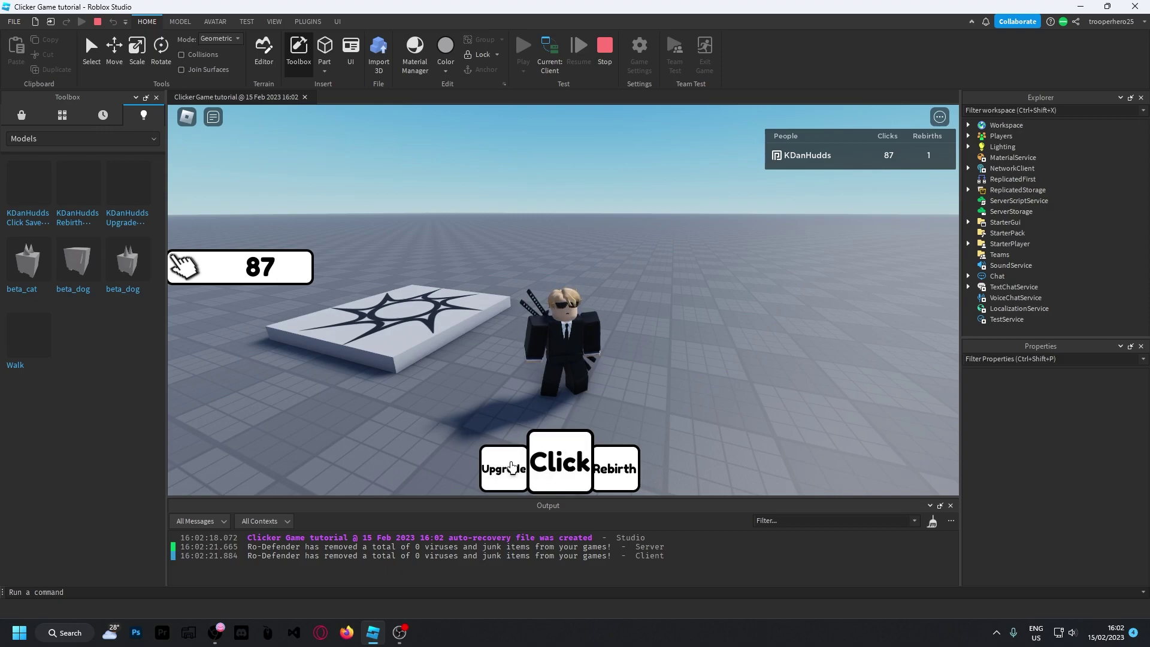
click(511, 467)
click(623, 290)
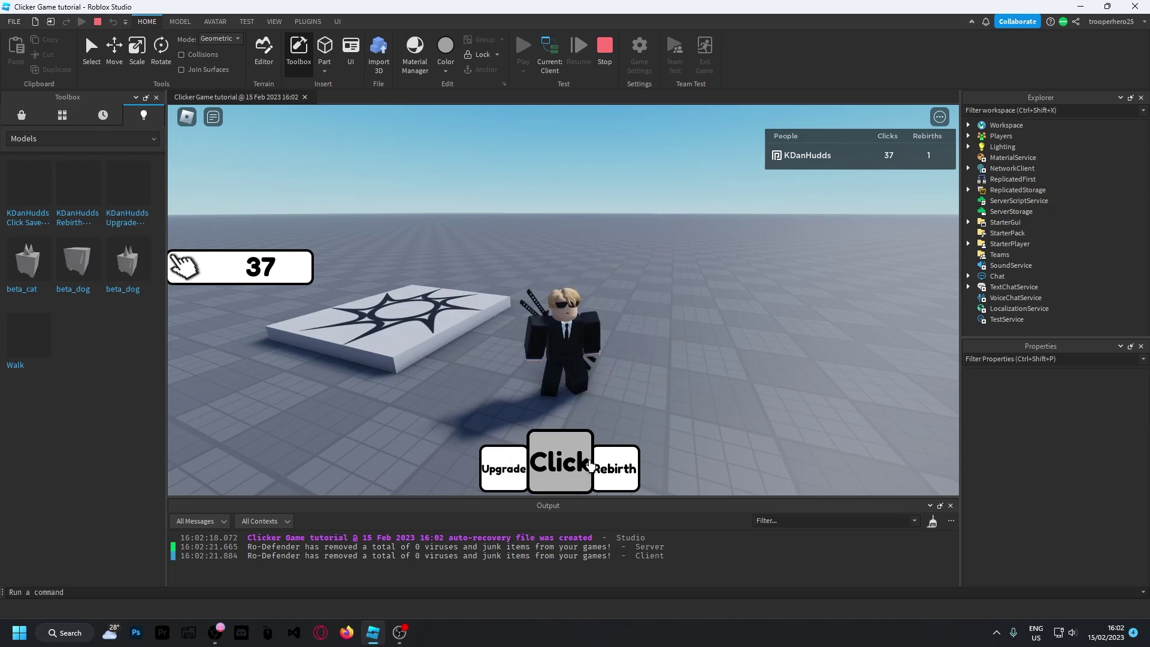
- View the in-game Rebirth menu, close it and stop the playtest
click(595, 468)
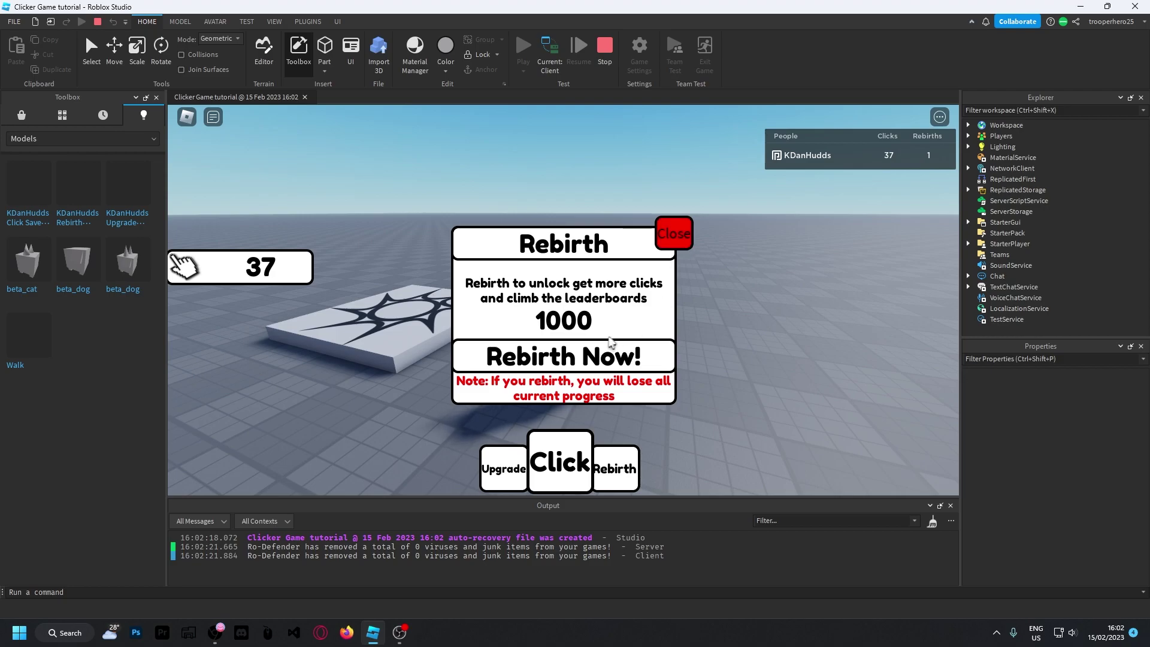
click(687, 246)
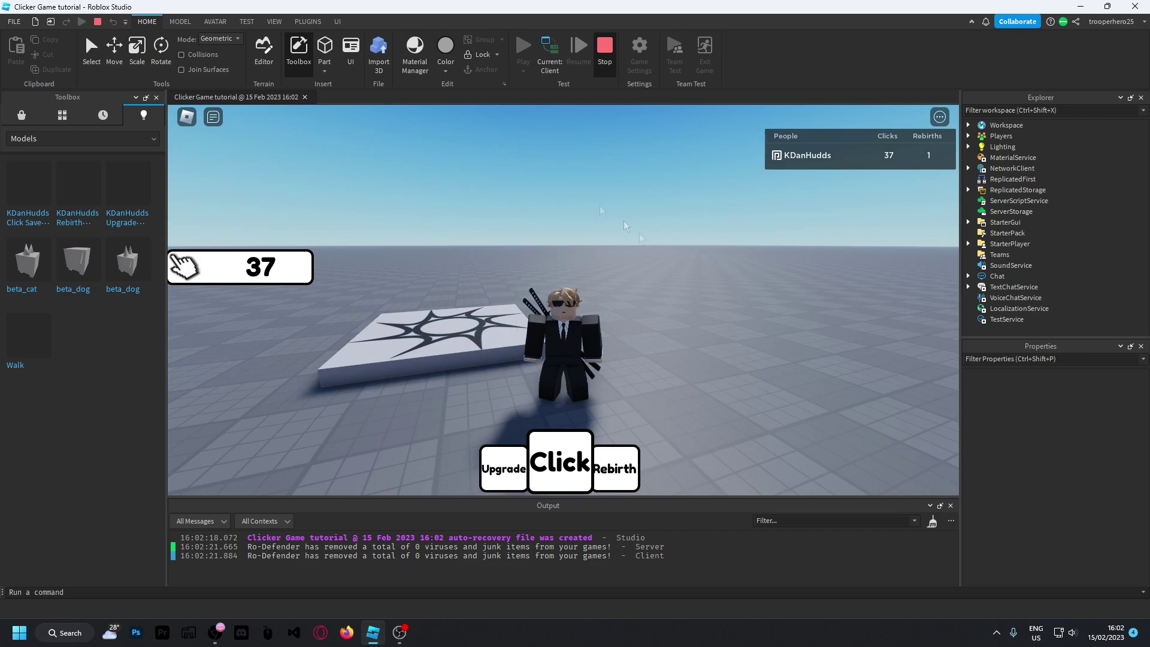
key(shift+F5)
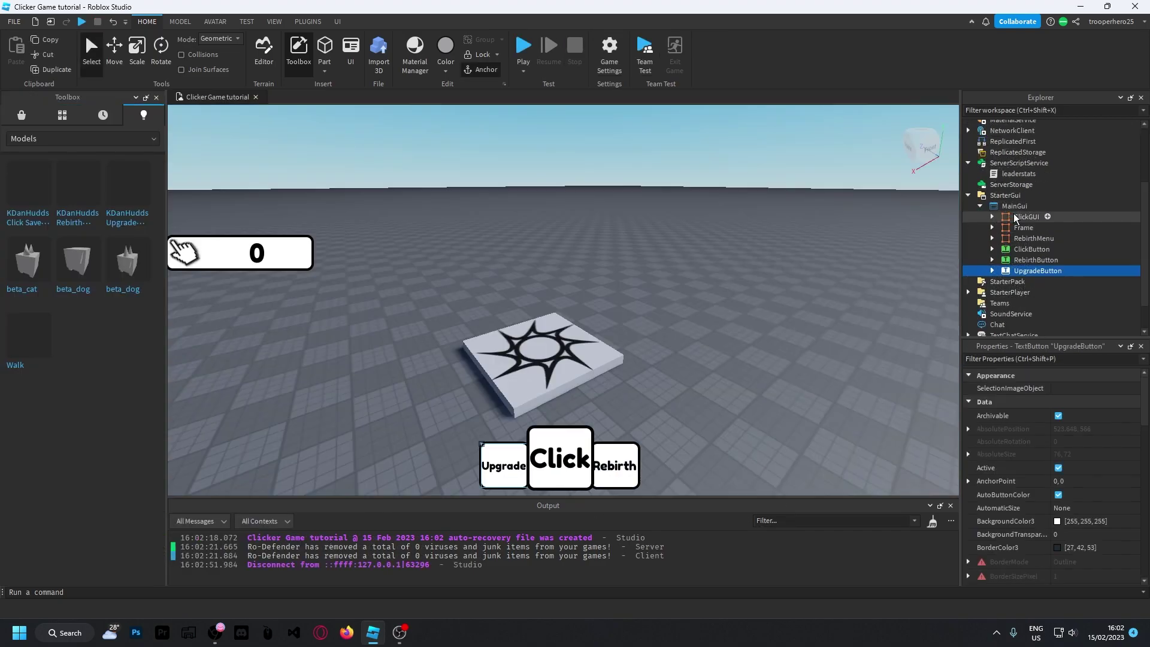
- Hide UpgradeButton and RebirthButton in MainGui by turning off their Visible property
click(1026, 231)
click(1026, 241)
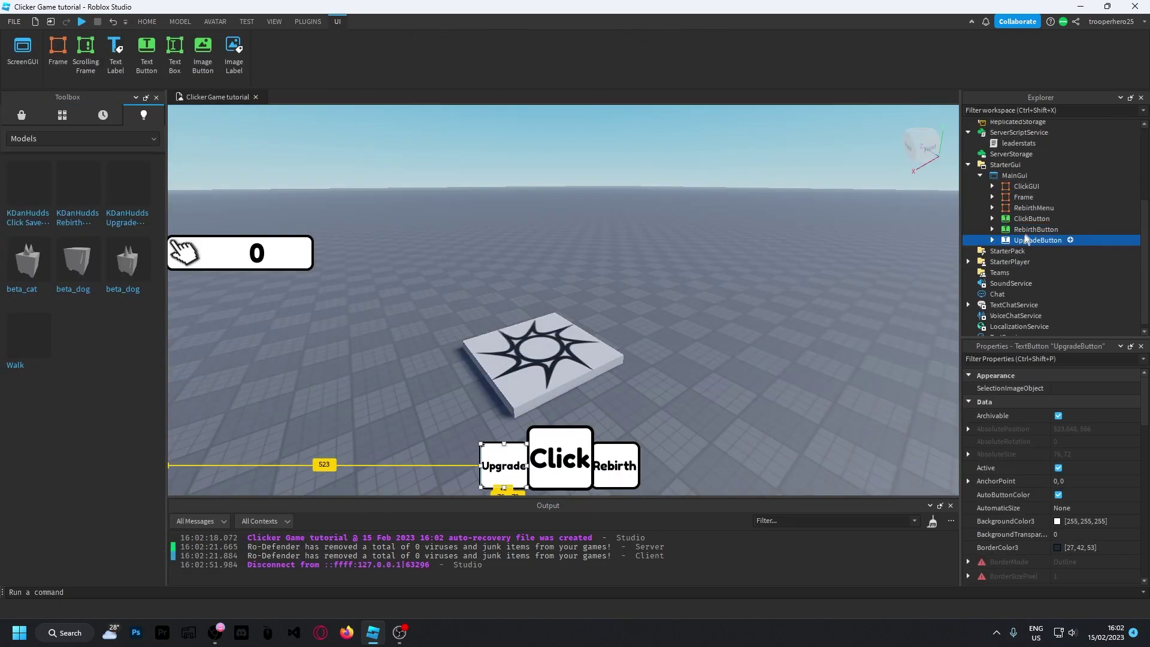
click(1027, 231)
click(1028, 242)
scroll(1069, 459, down, 4)
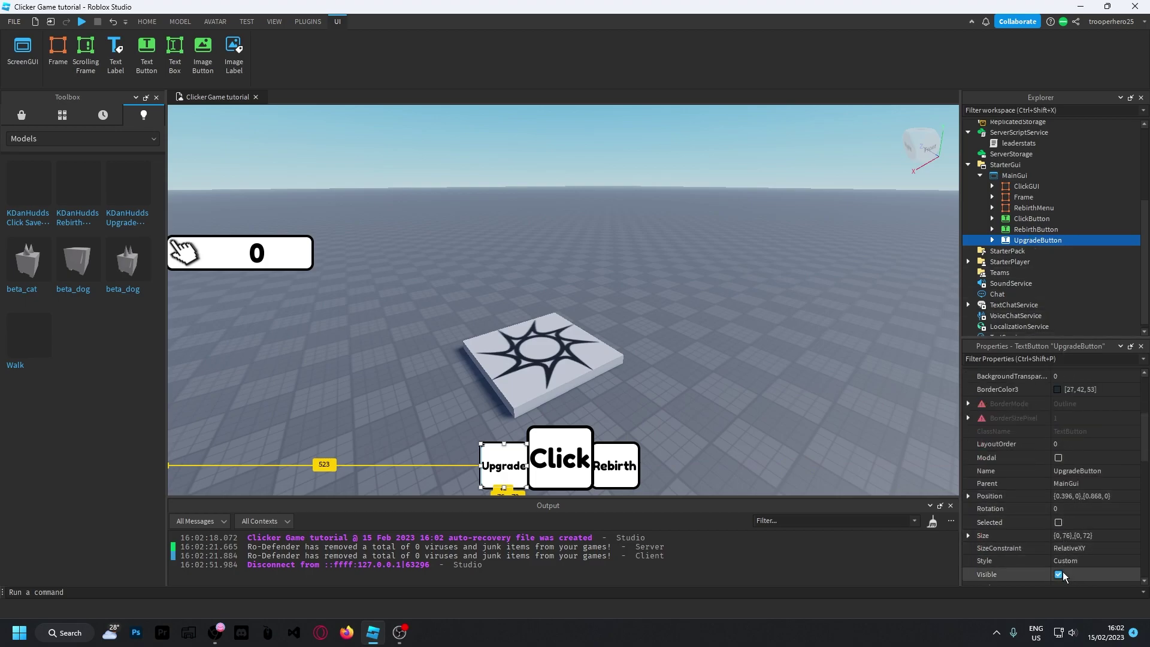
click(1059, 535)
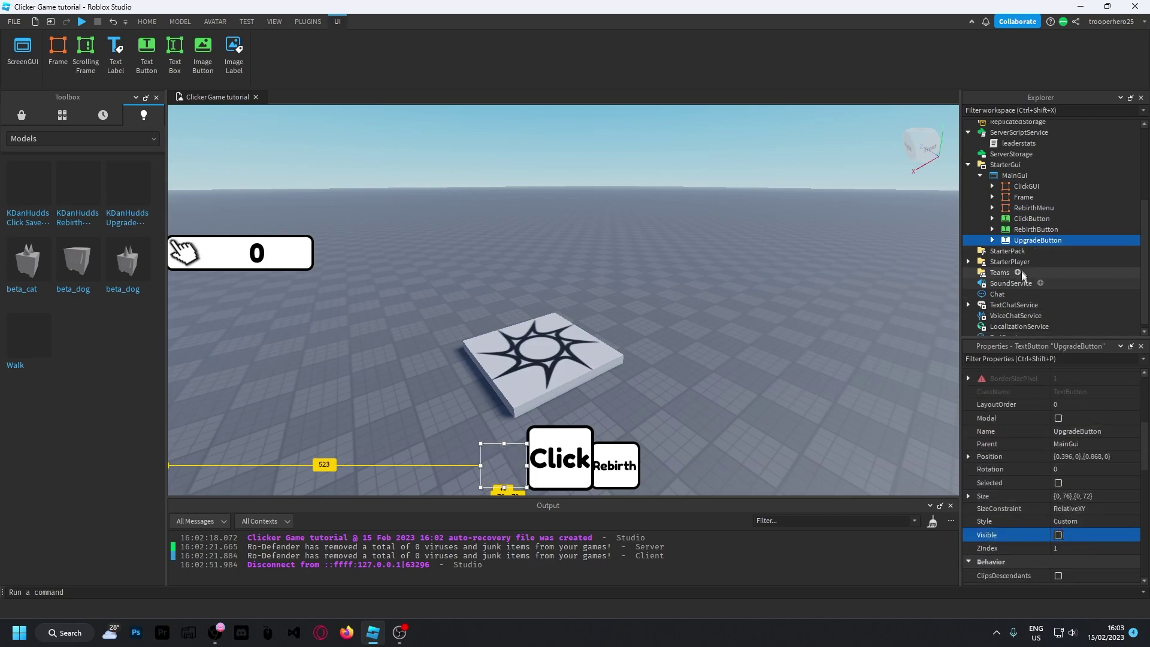
click(1025, 229)
click(1059, 535)
click(855, 361)
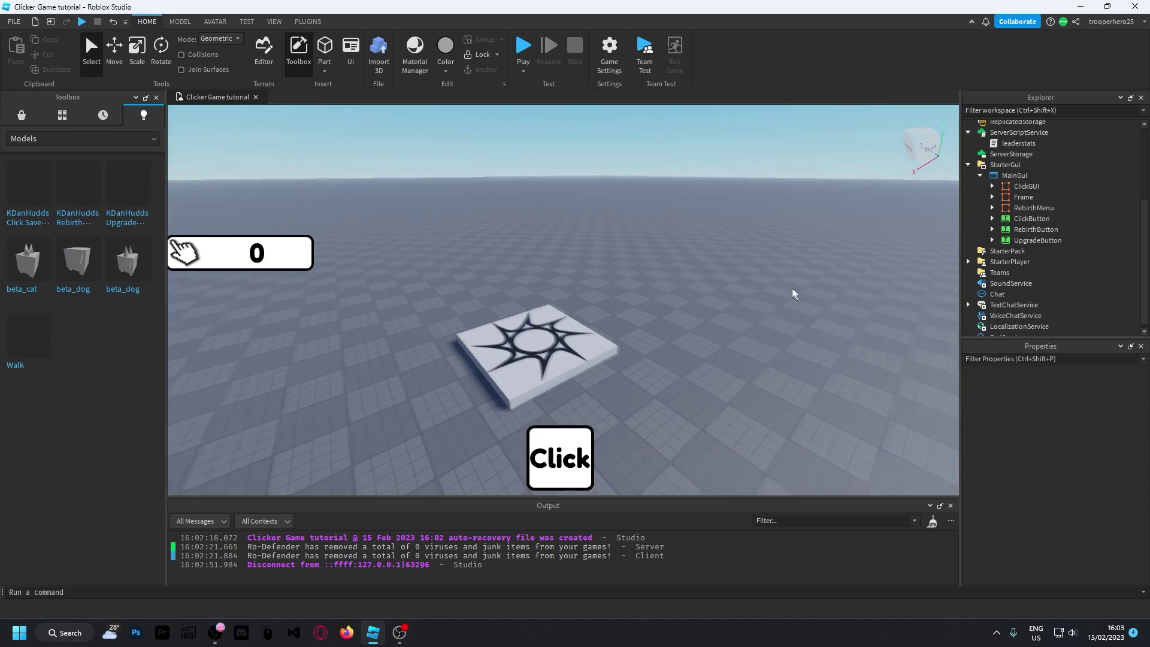
key(w)
right_drag(742, 294, 728, 306)
key(a)
key(s)
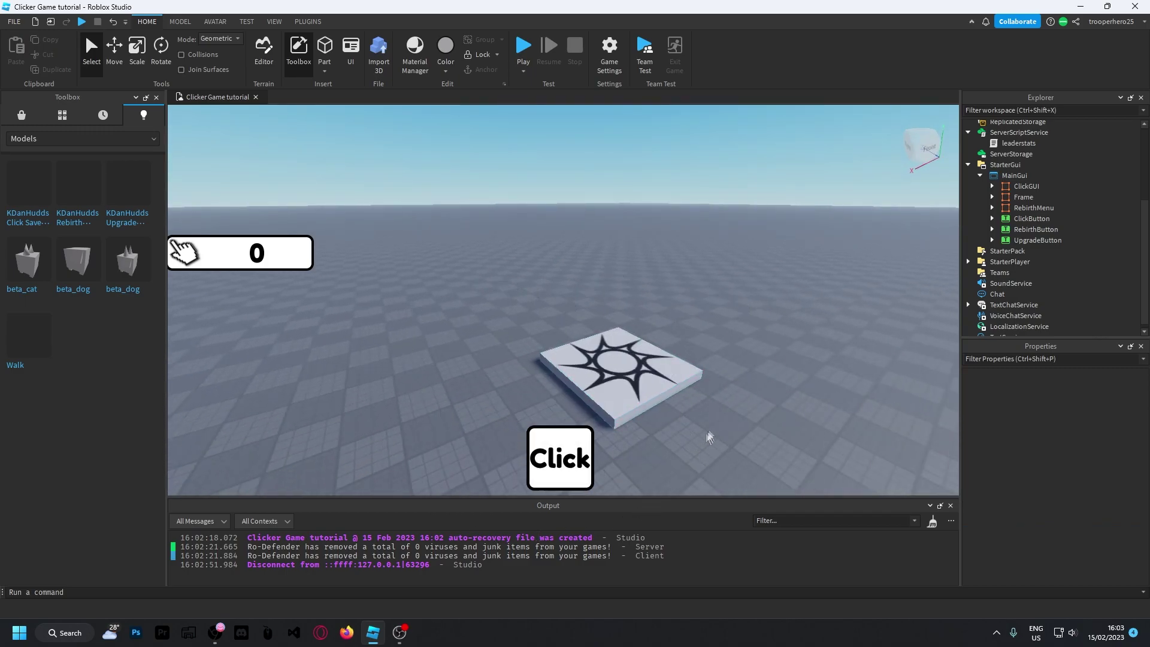
key(w)
right_drag(774, 350, 771, 345)
key(s)
- Start a playtest and raise the click count to 101 with the in-game Click button
click(517, 46)
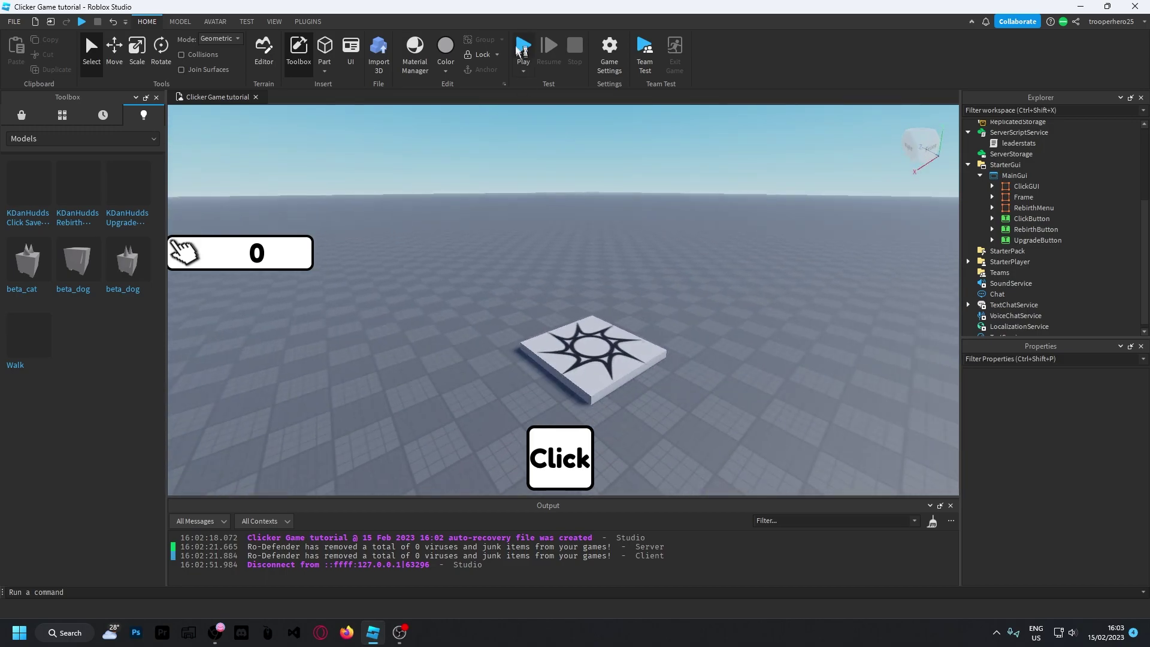
click(523, 45)
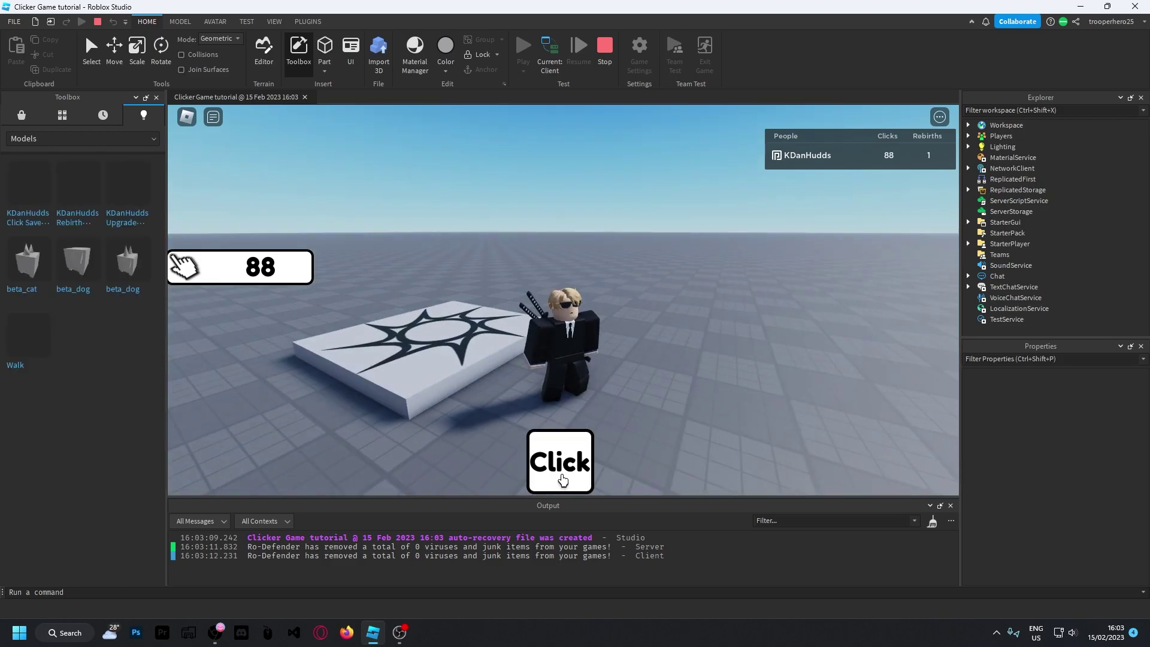
triple_click(562, 476)
double_click(561, 470)
triple_click(560, 464)
double_click(559, 456)
triple_click(560, 454)
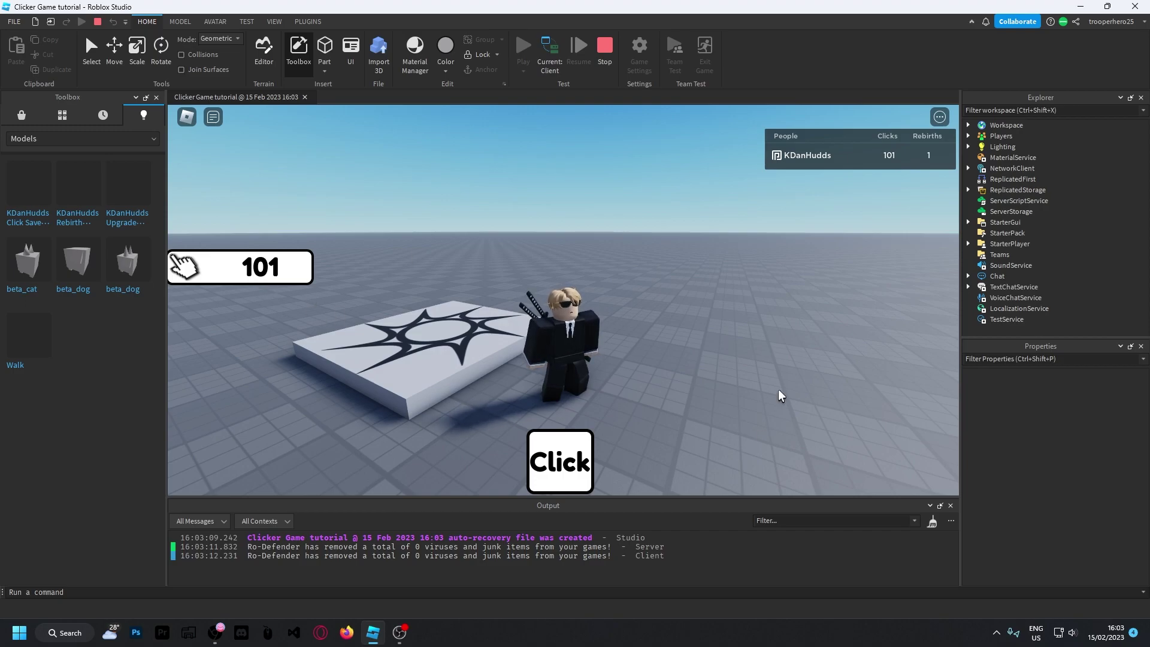
- Stop the playtest and start a new one to check whether the click count is saved
click(598, 60)
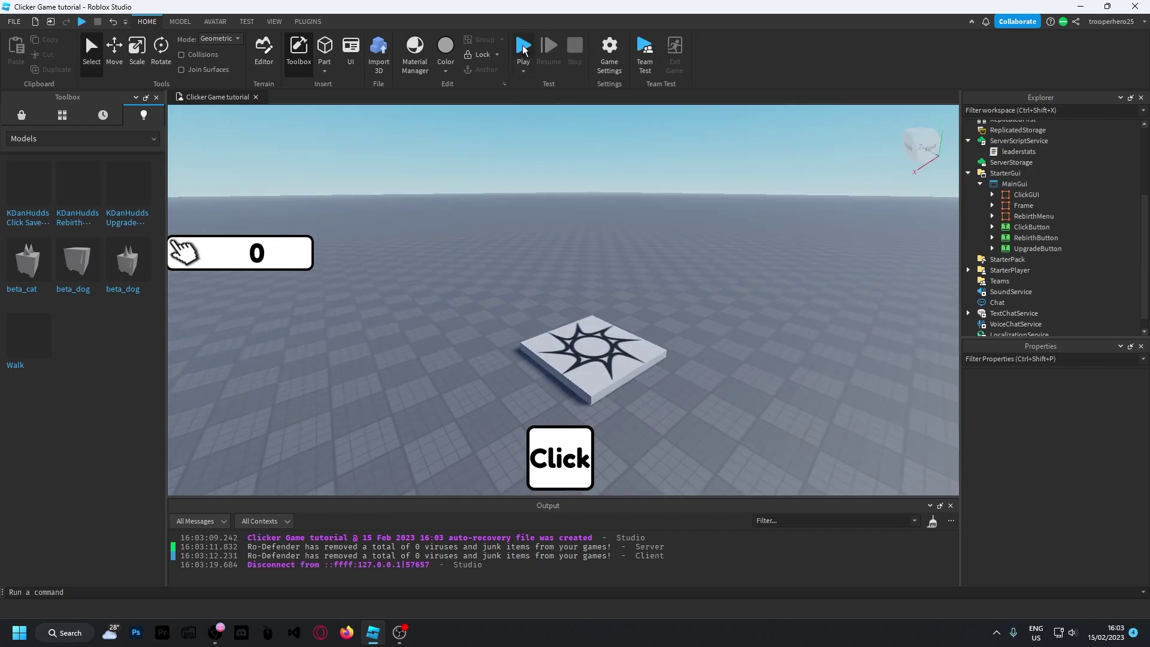
click(523, 49)
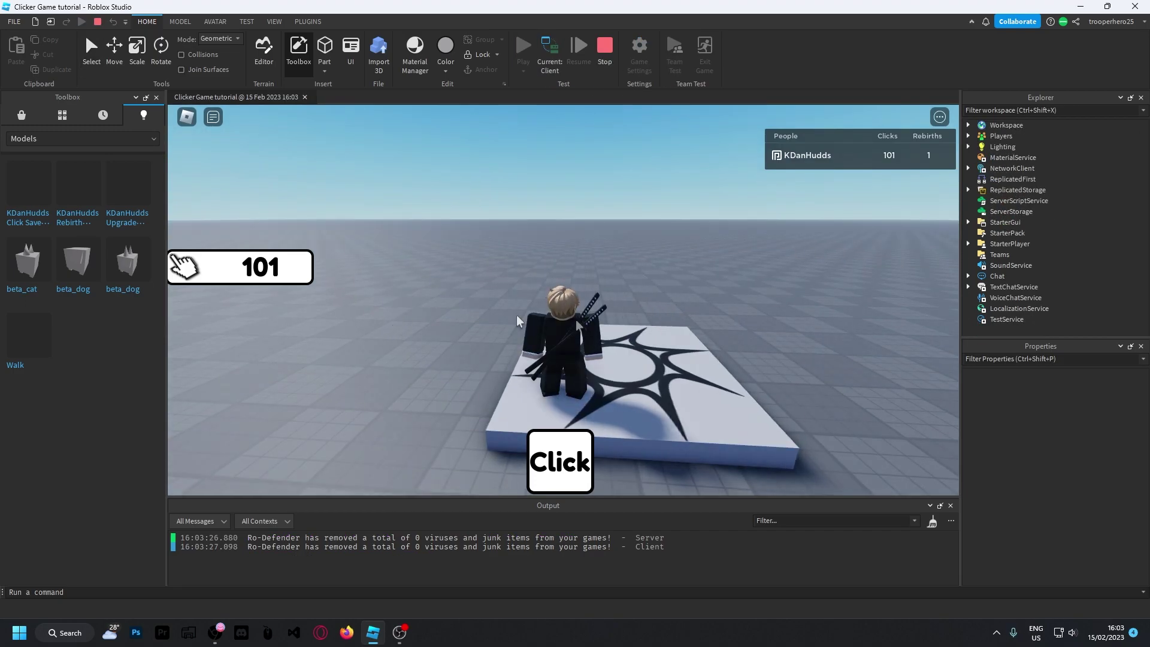
key(s)
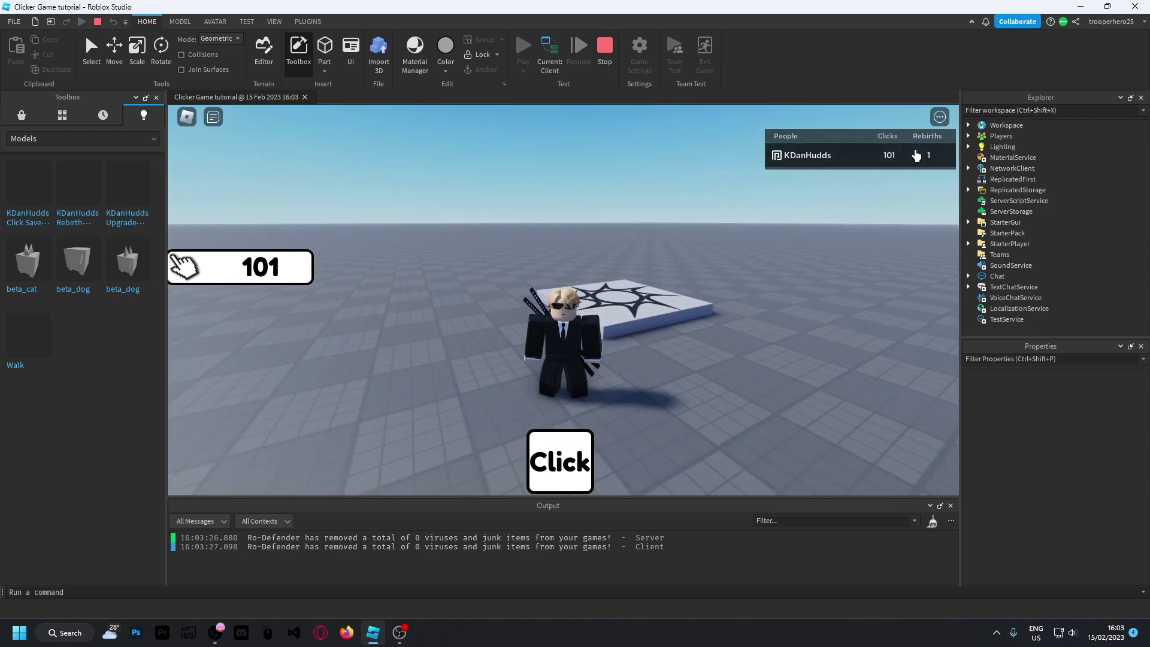
- Check the saved Clicks and Rebirths values on the in-game leaderboard, and stop the playtest
click(913, 155)
click(913, 154)
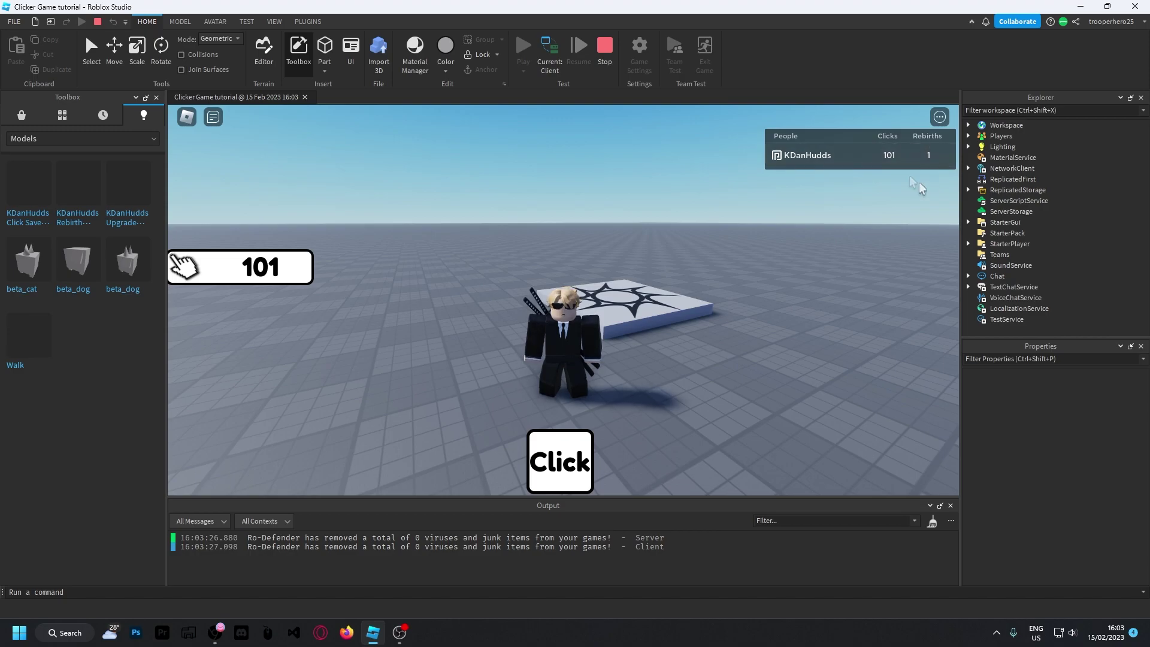
right_drag(581, 372, 565, 383)
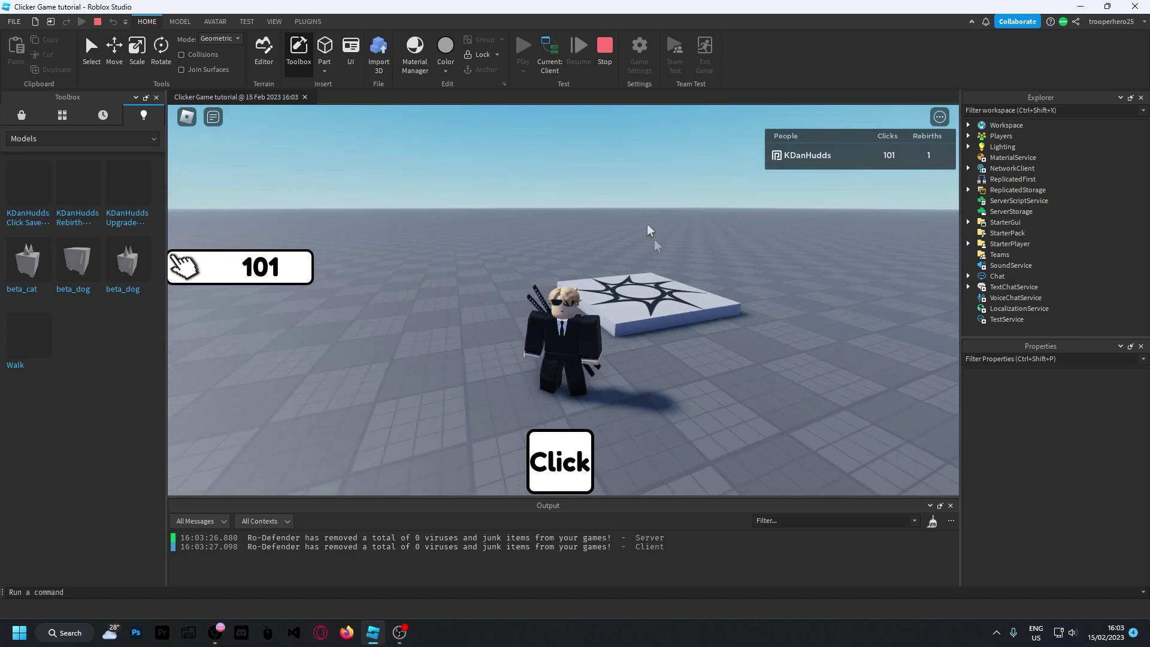
click(605, 54)
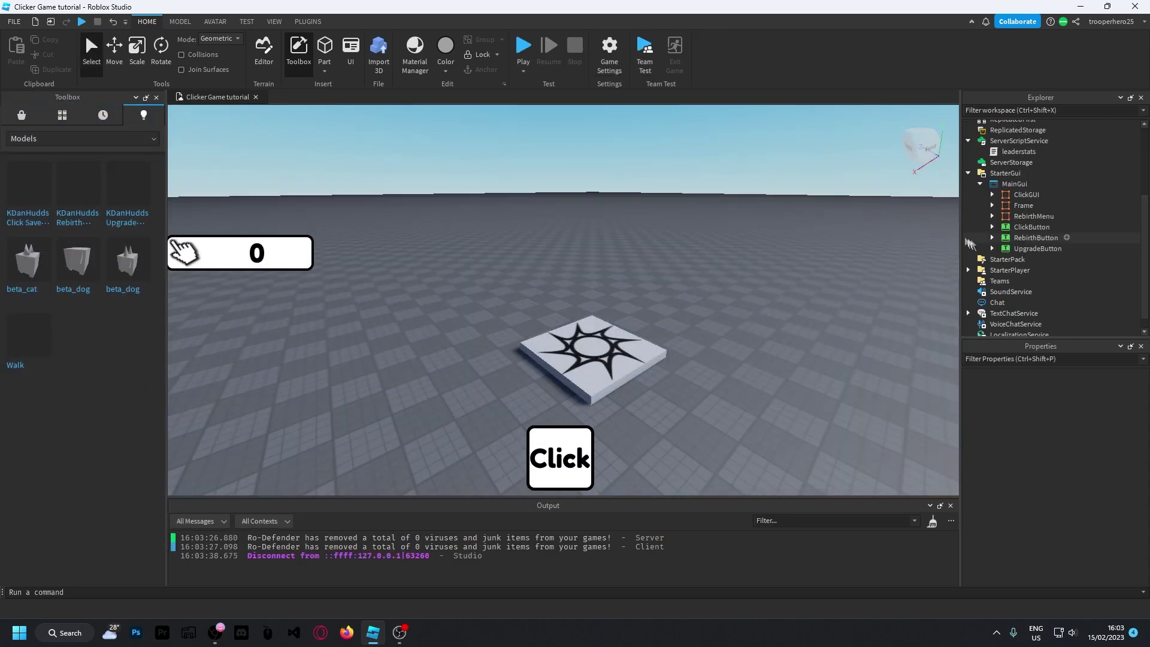
- In the leaderstats script, delete the Data2:SetAsync line that saves Rebirths in the PlayerRemoving function
double_click(1015, 215)
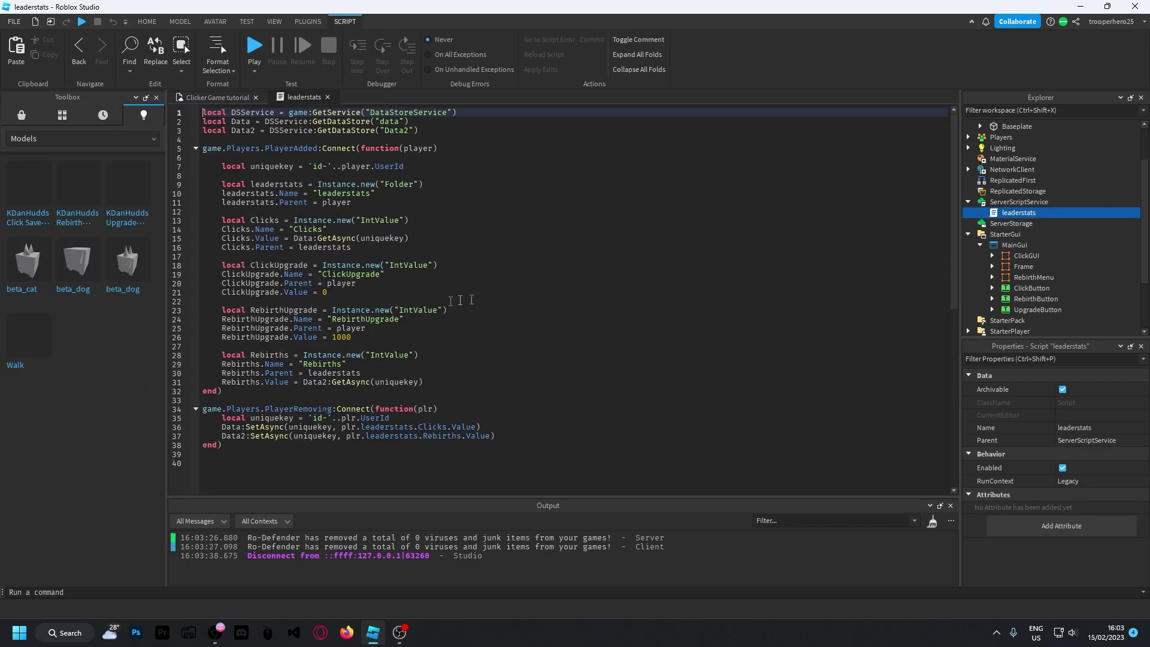
drag(498, 436, 222, 436)
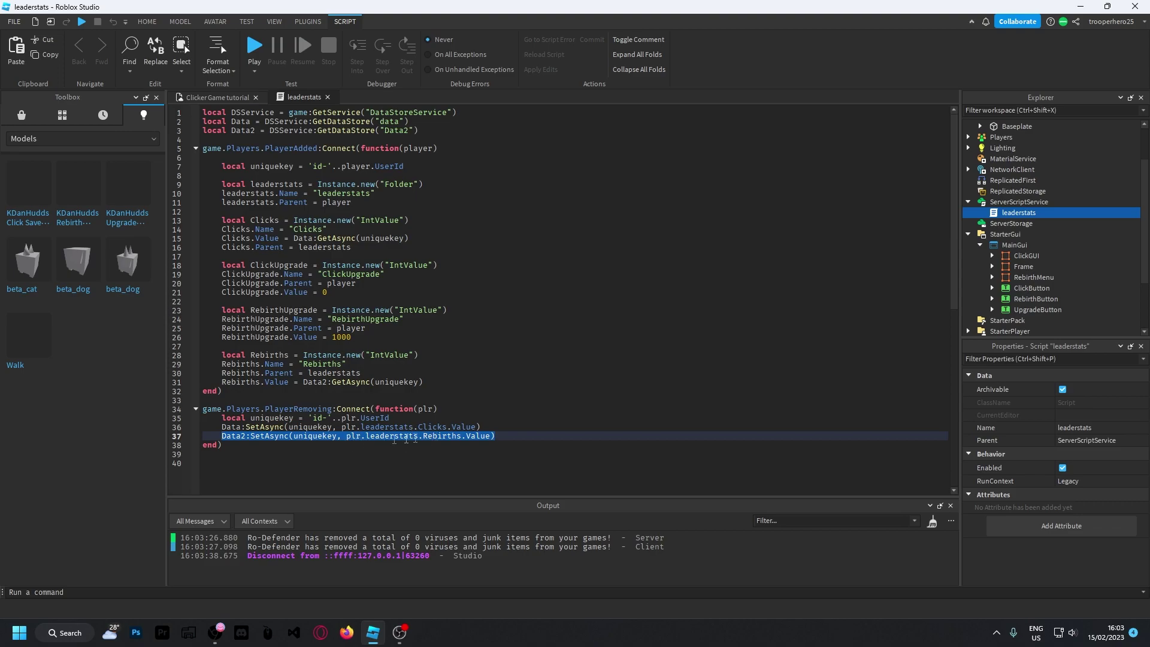
key(BackSpace)
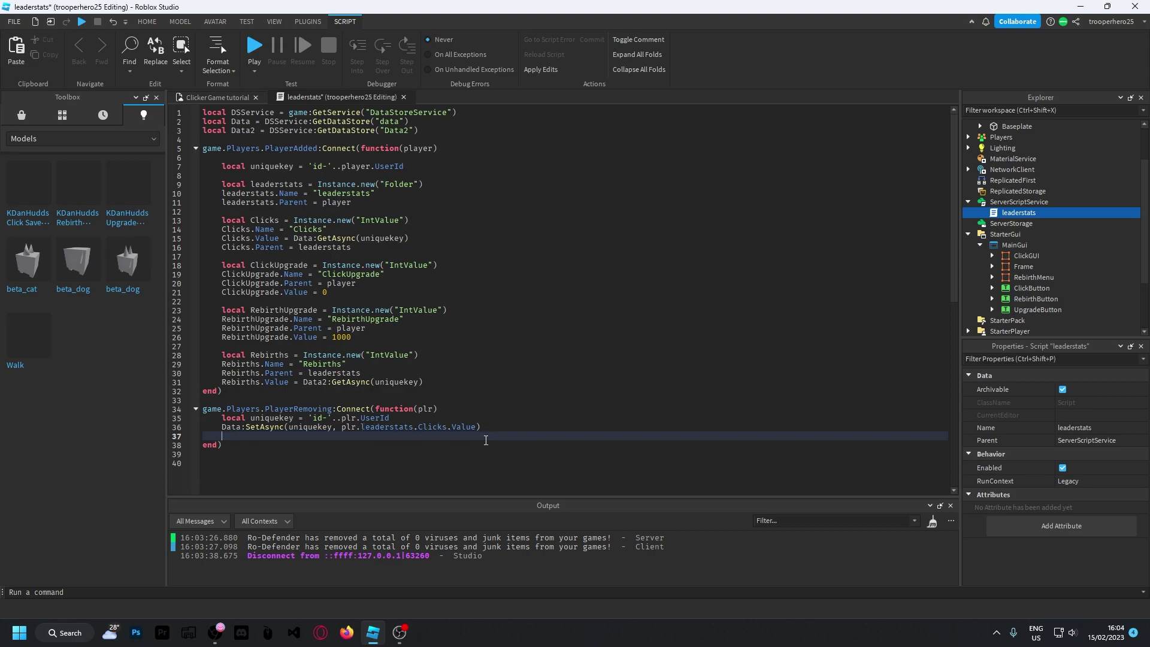
key(BackSpace)
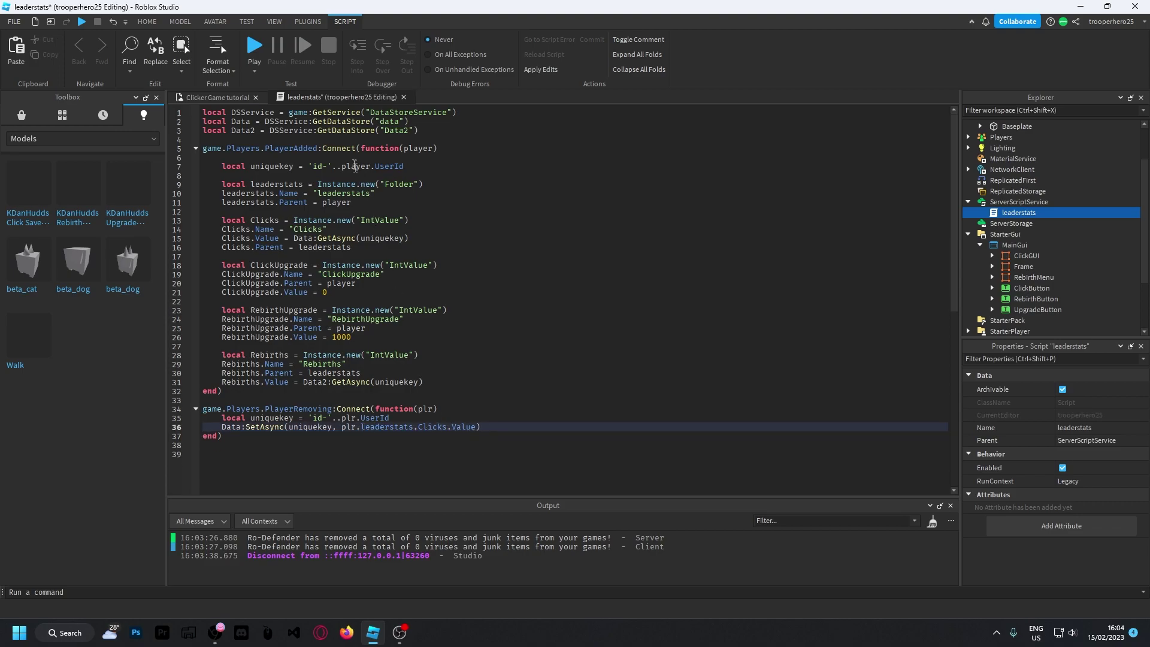
click(395, 131)
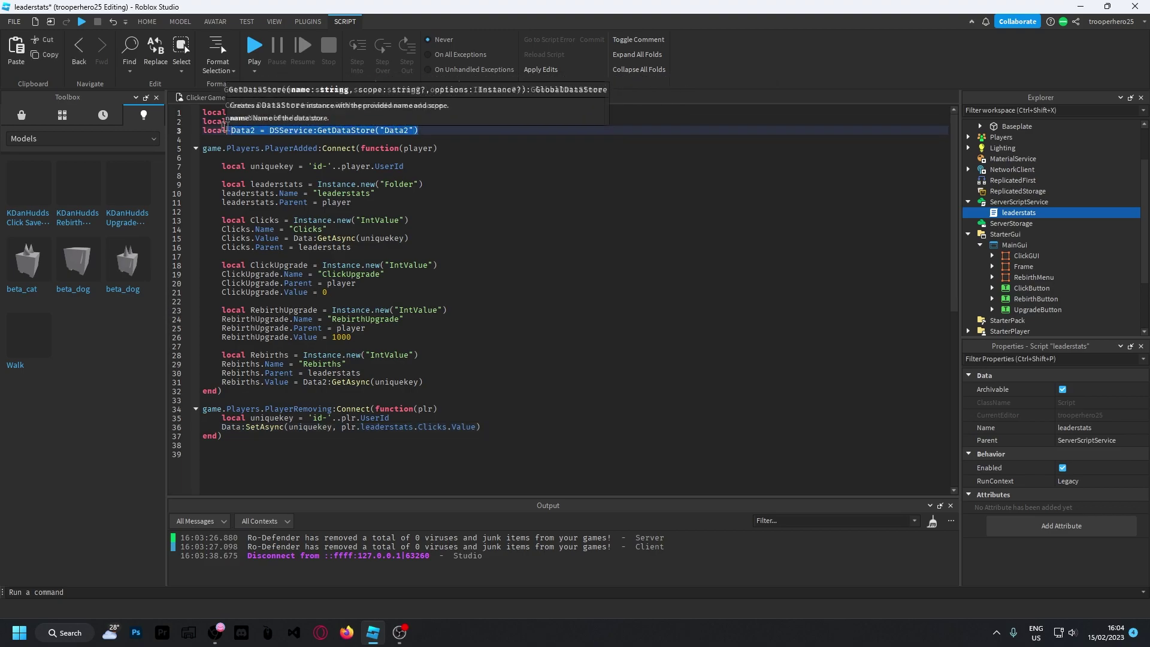
double_click(394, 130)
drag(393, 134, 322, 131)
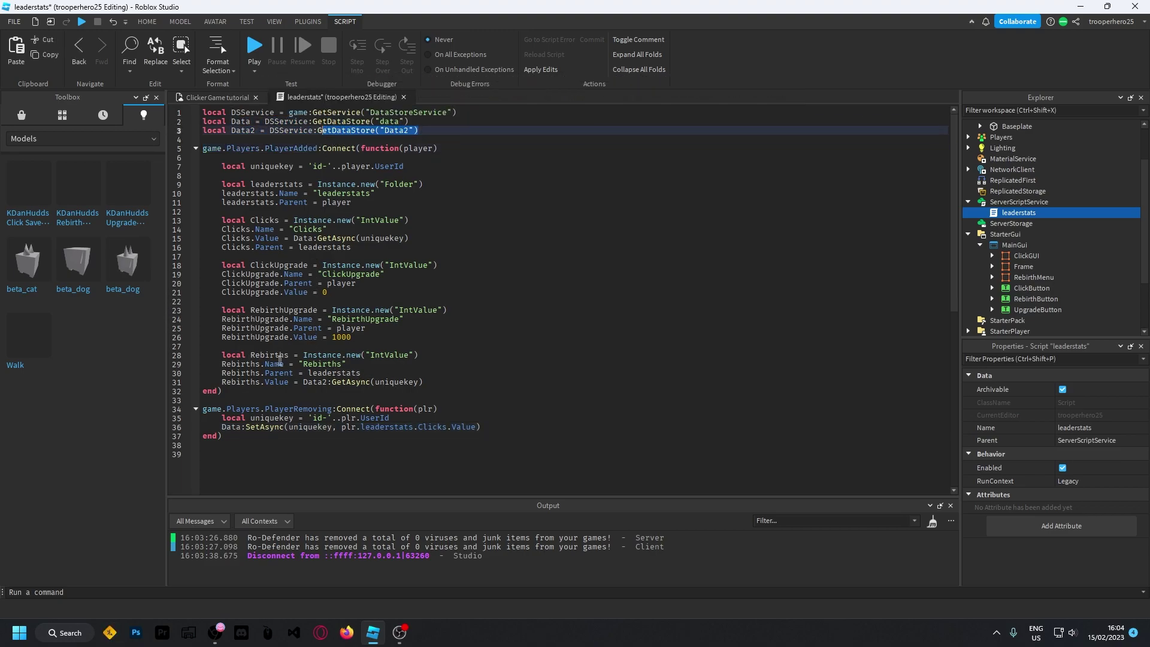
- Change Rebirths.Parent from leaderstats to player in the leaderstats script, and close the script
click(362, 373)
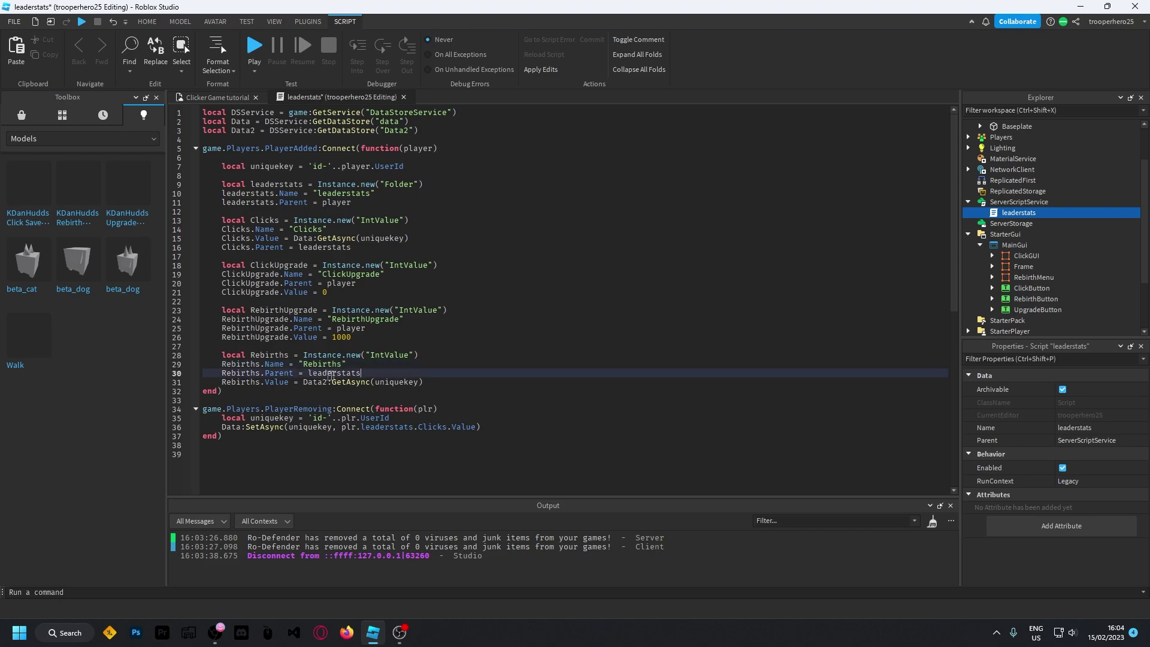
drag(359, 372, 310, 374)
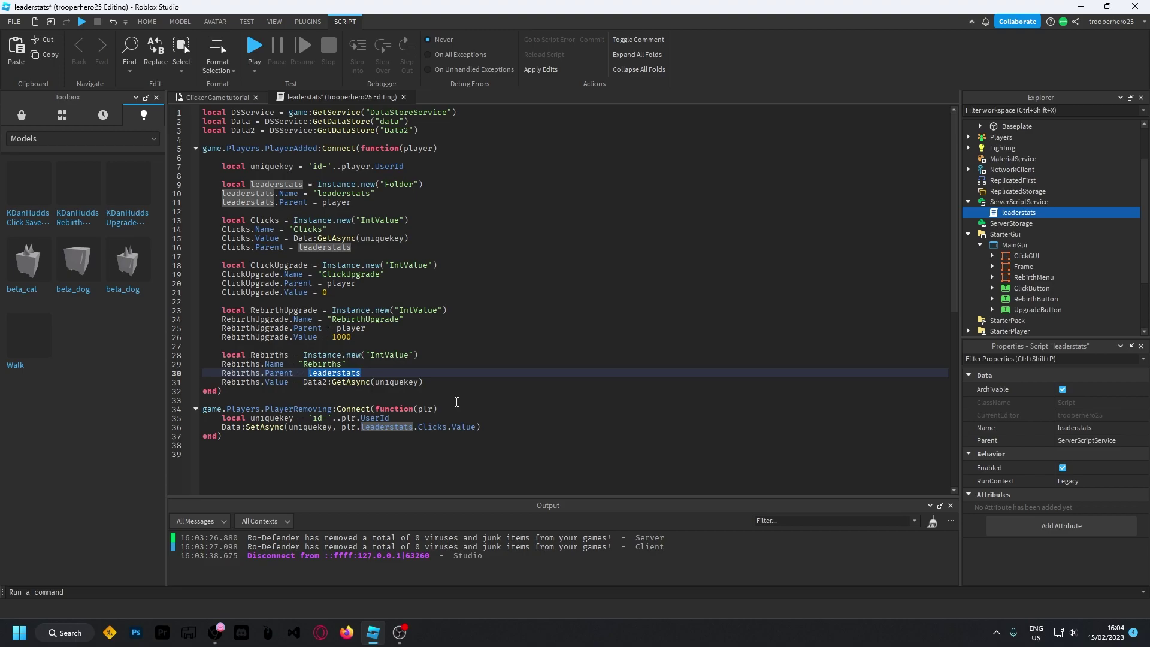
text(player)
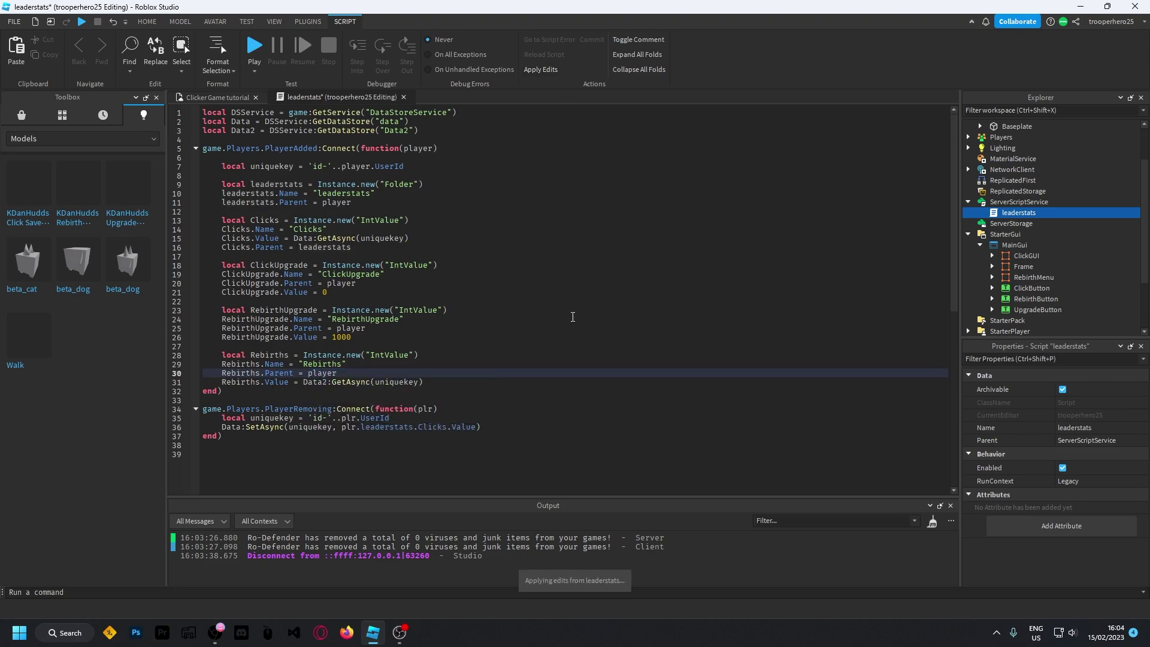
scroll(739, 249, up, 3)
scroll(739, 249, down, 4)
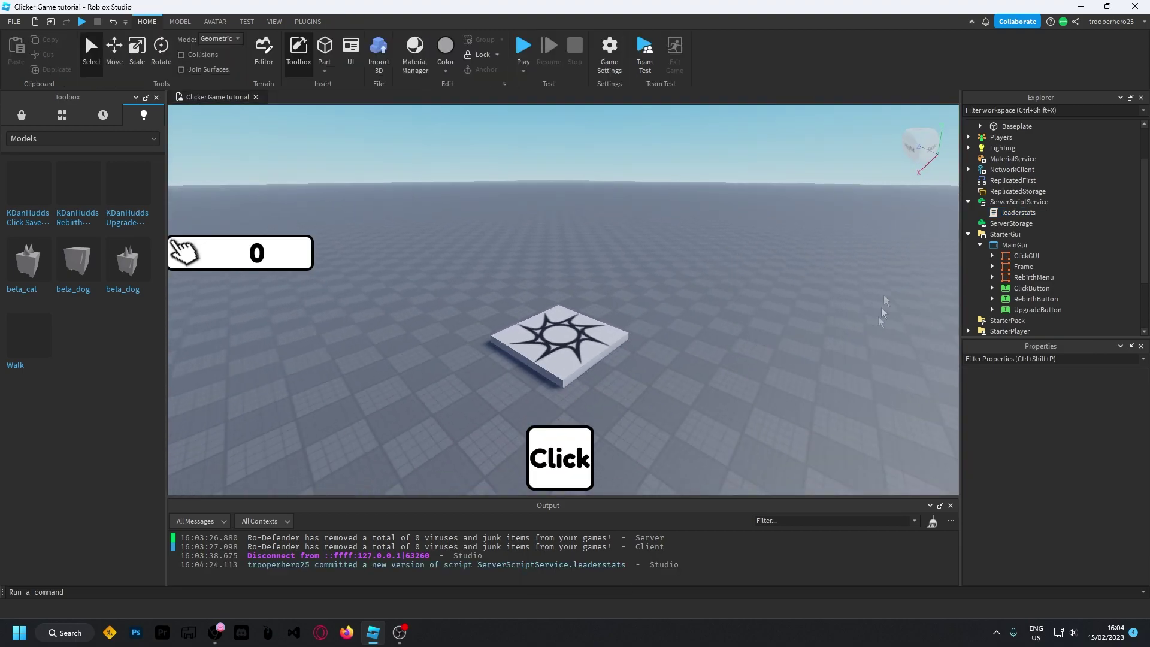
- Open the LocalScript inside ClickButton and examine its ClickDelay setting and the AddClickEvent FireServer line
right_drag(708, 312, 714, 313)
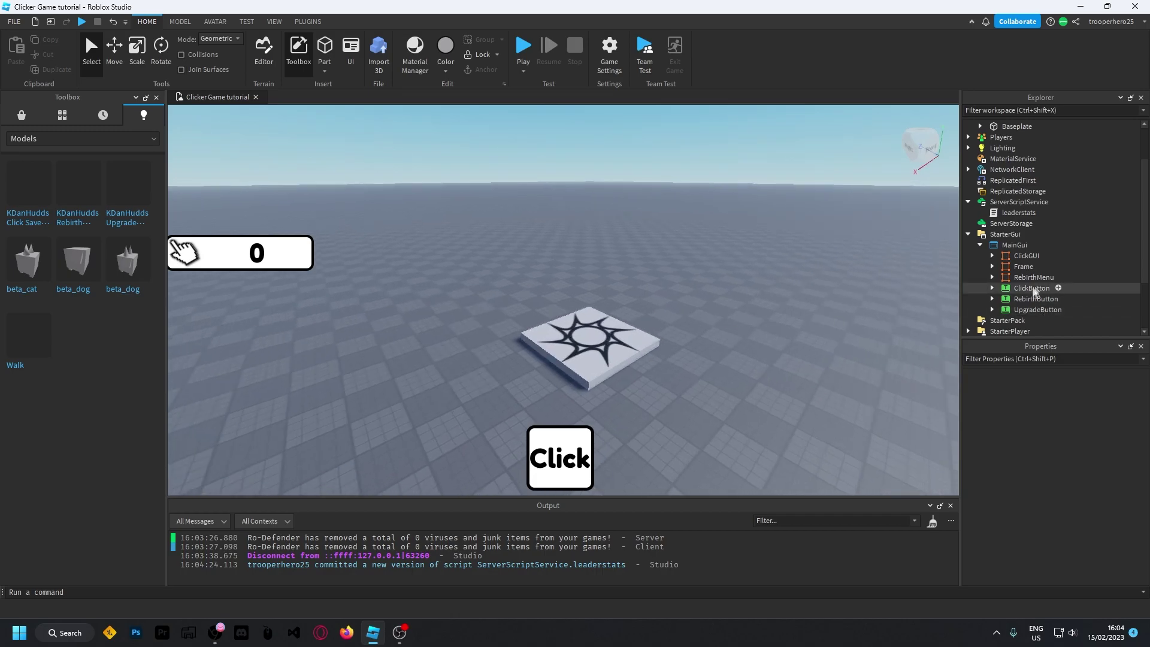
scroll(1035, 279, down, 1)
click(992, 257)
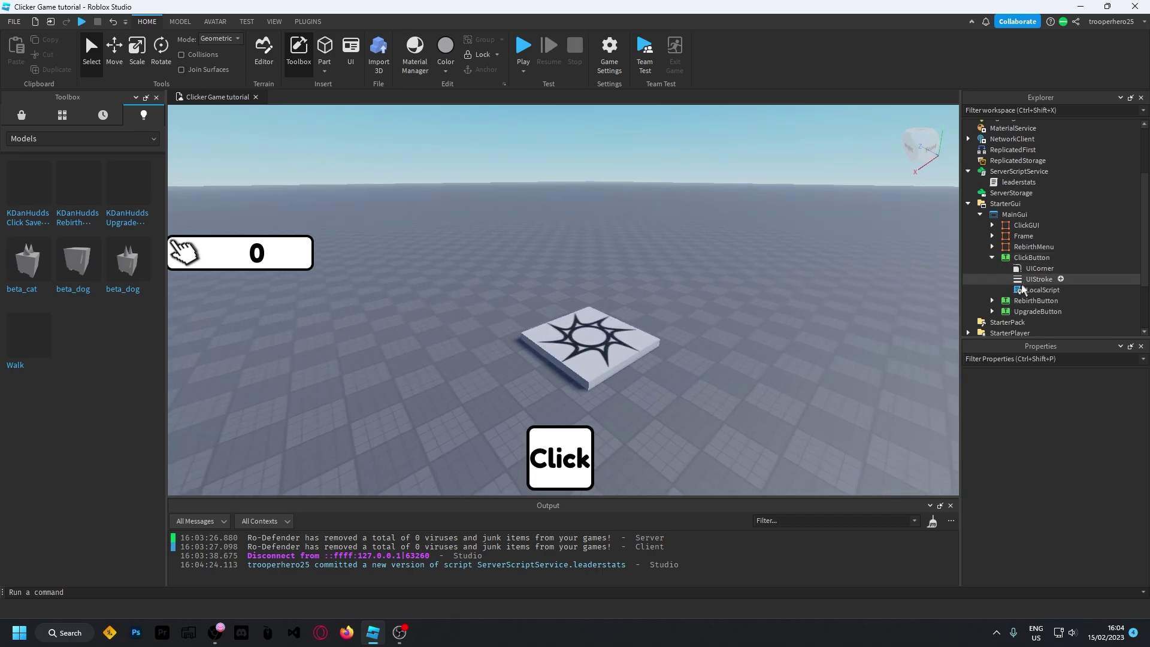
double_click(1021, 290)
click(288, 169)
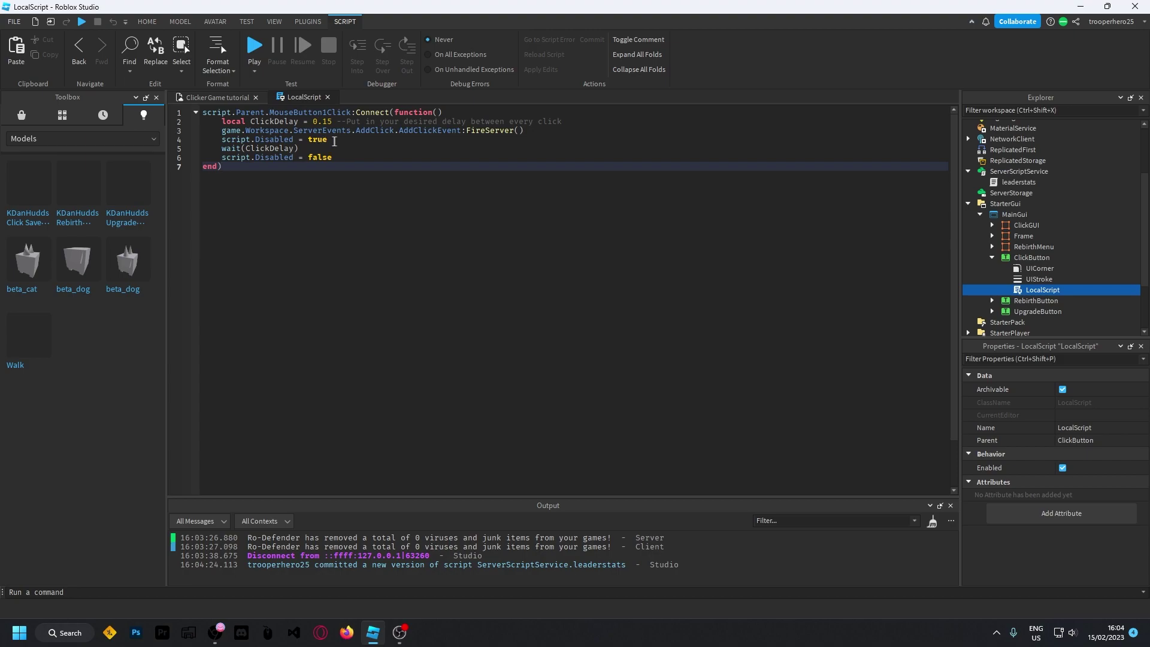
click(269, 121)
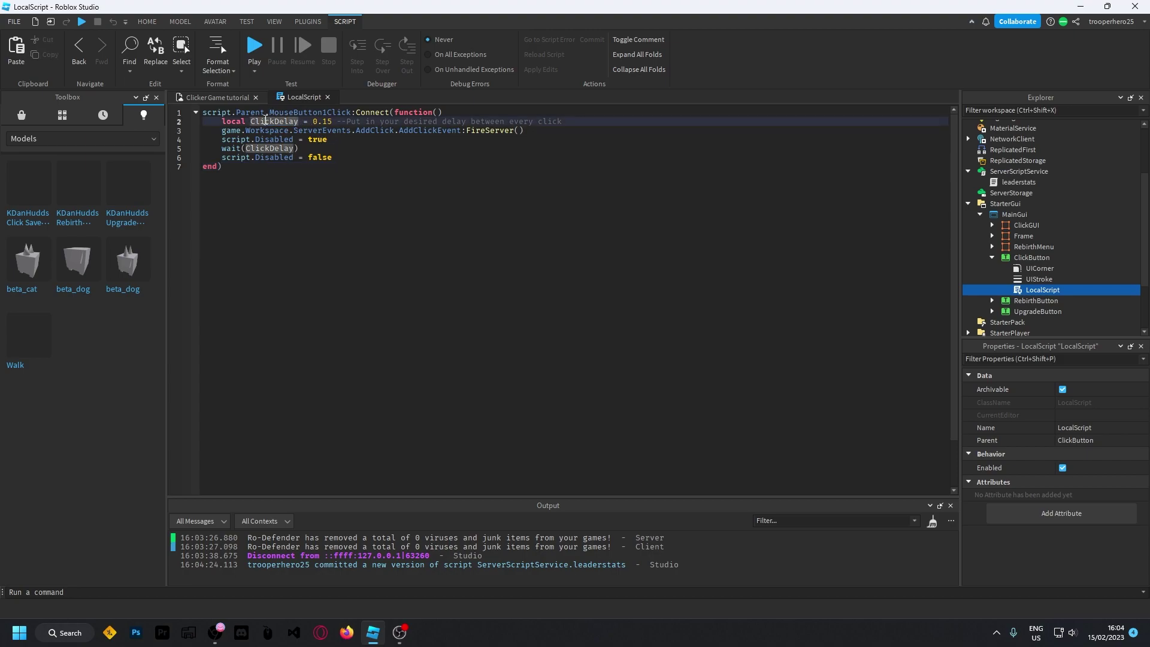
click(334, 122)
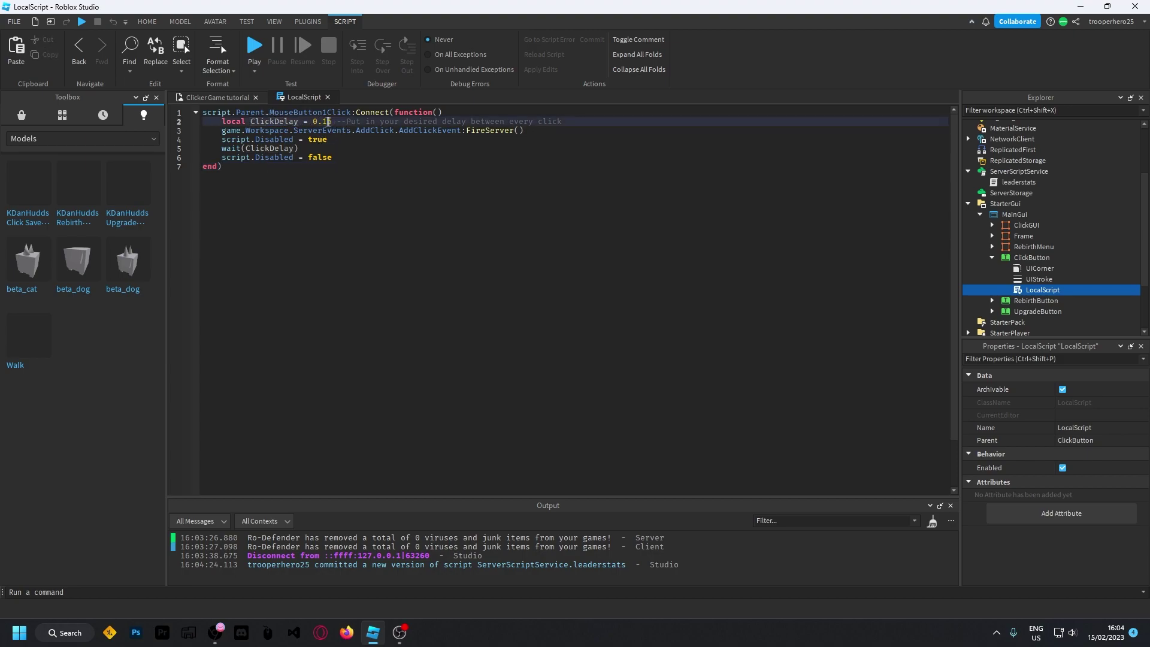
drag(390, 121, 509, 122)
click(471, 123)
drag(331, 121, 485, 133)
click(327, 122)
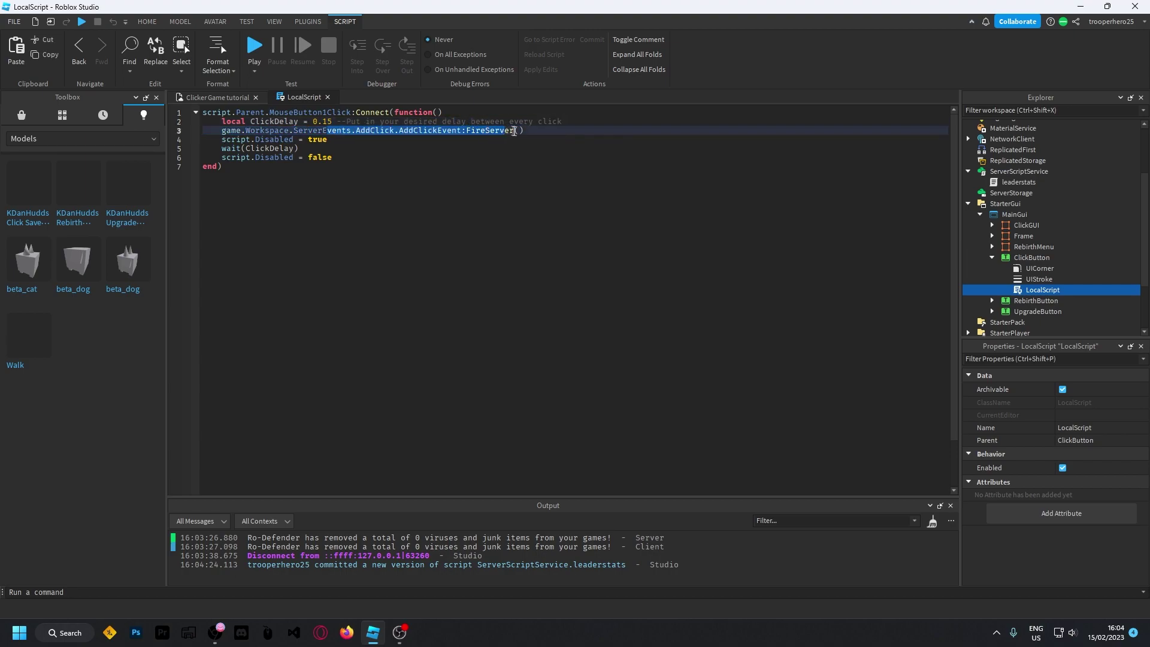
click(514, 131)
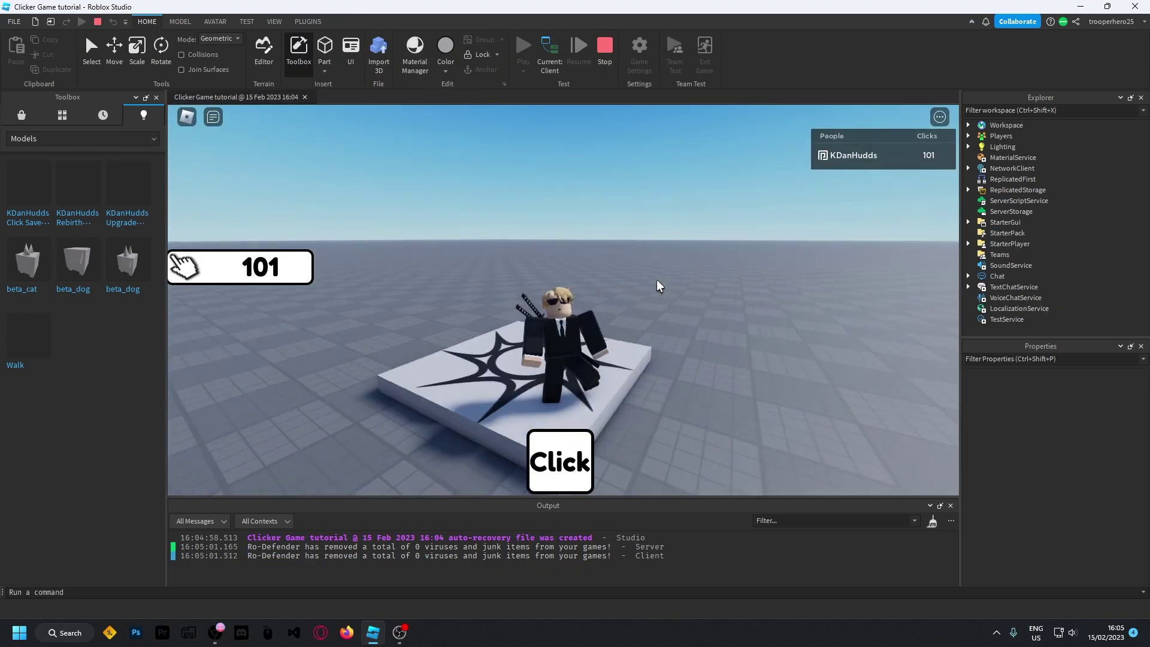
- Walk the character off the spawn pad in the playtest and raise the click count to 103
key(a)
right_drag(627, 308, 626, 308)
key(a)
key(w)
key(s)
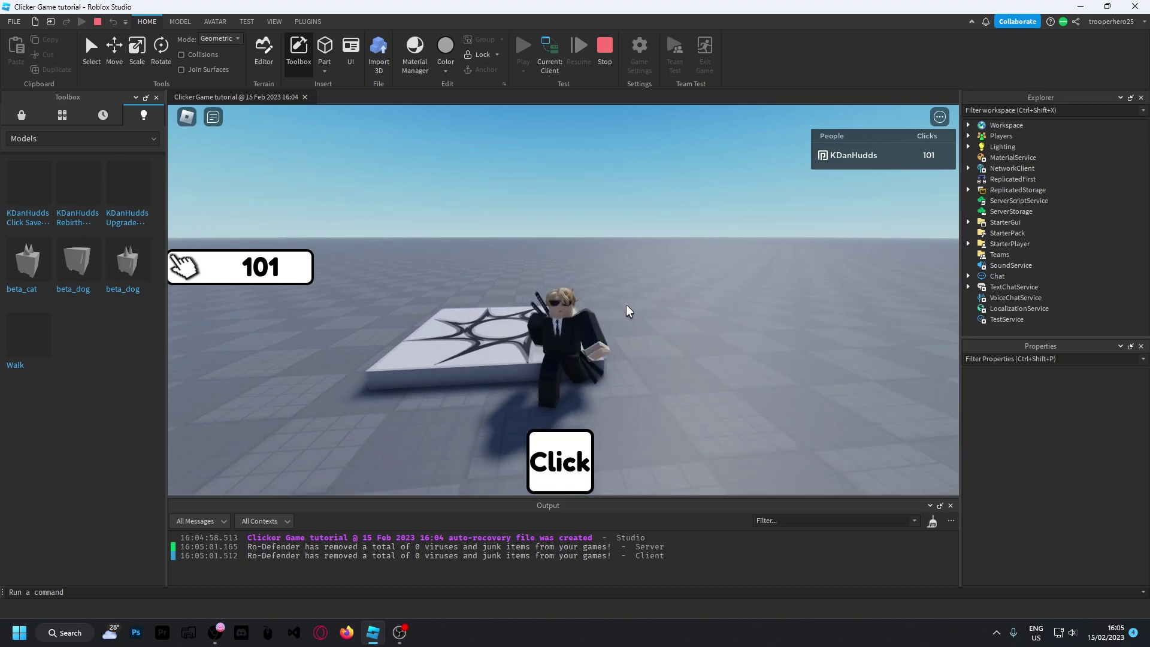
key(a)
click(556, 471)
click(556, 471)
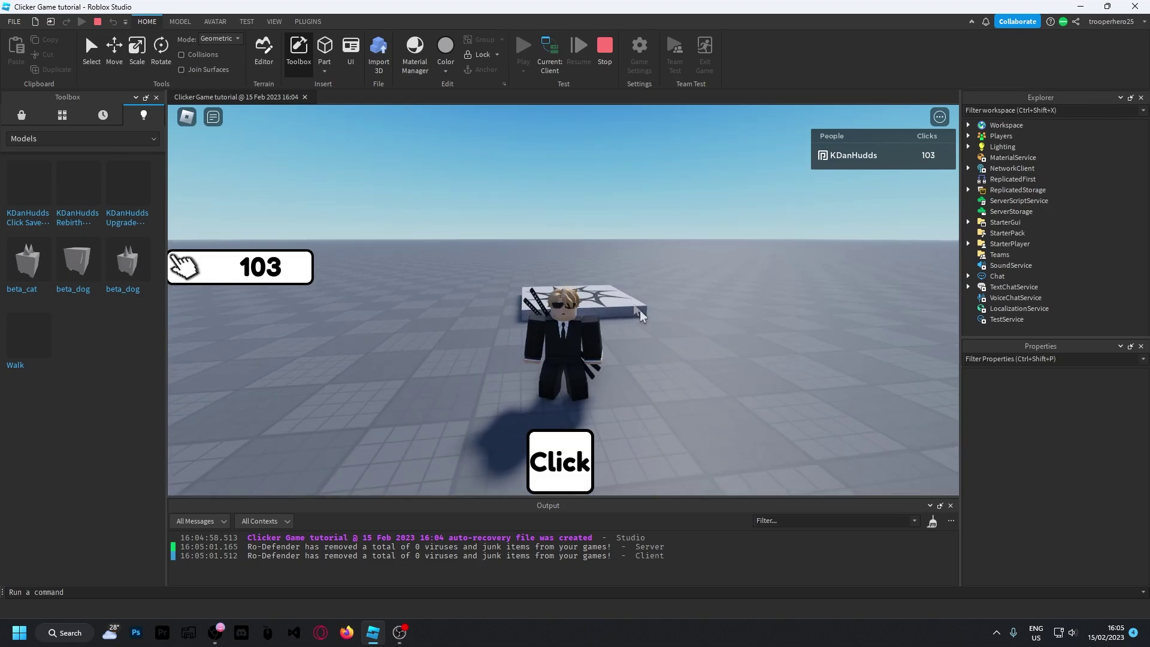